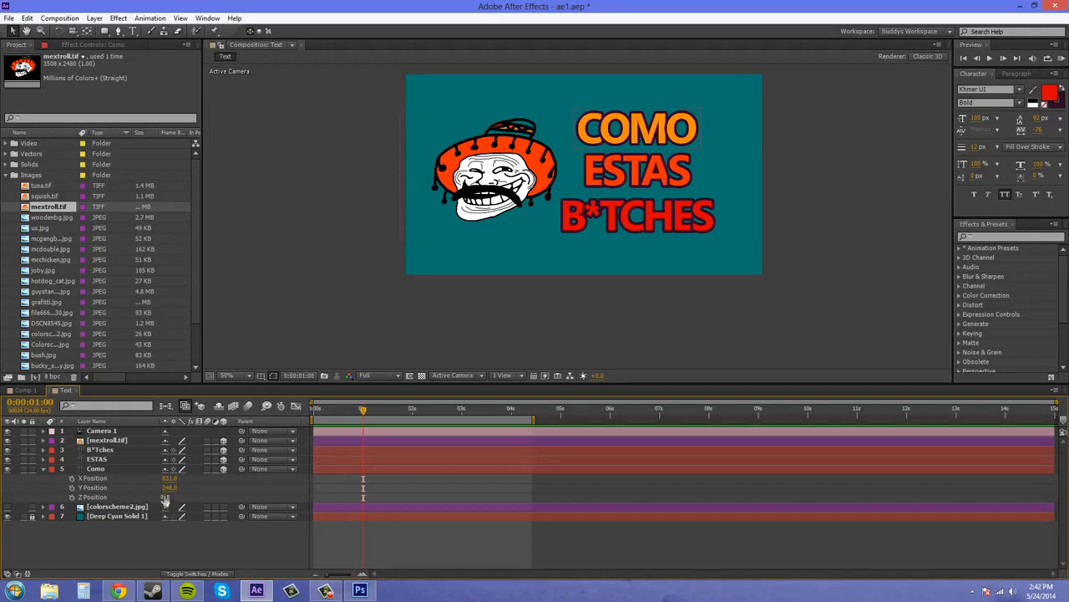
Step: Keyframe the Como layer's Z Position at 0 on the one-second mark and at 50 three frames earlier
click(72, 496)
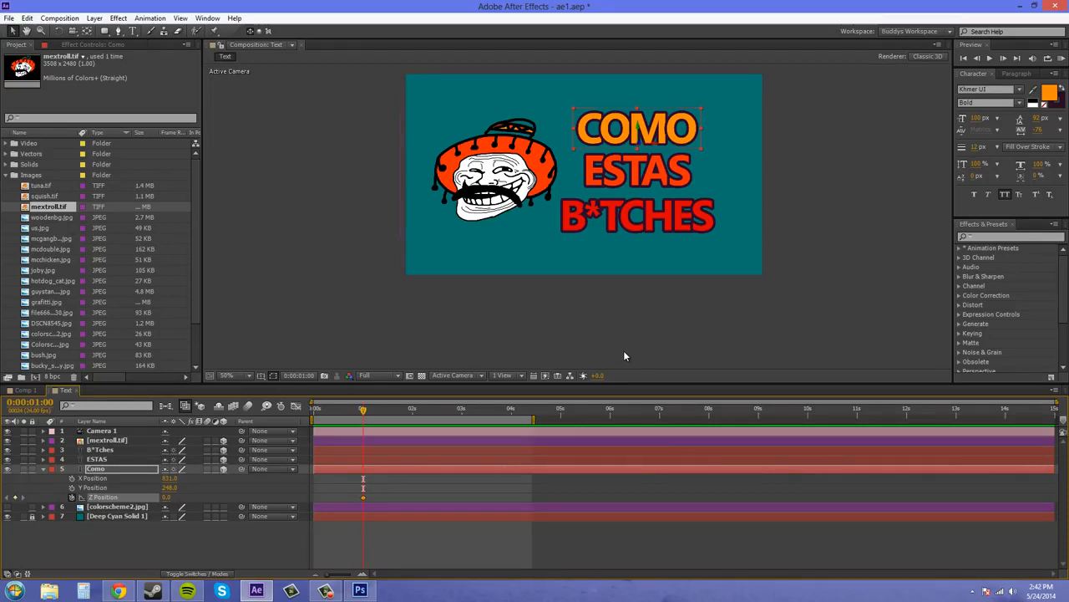
key(Page_Up)
key(Page_Up)
key(Page_Up)
click(166, 497)
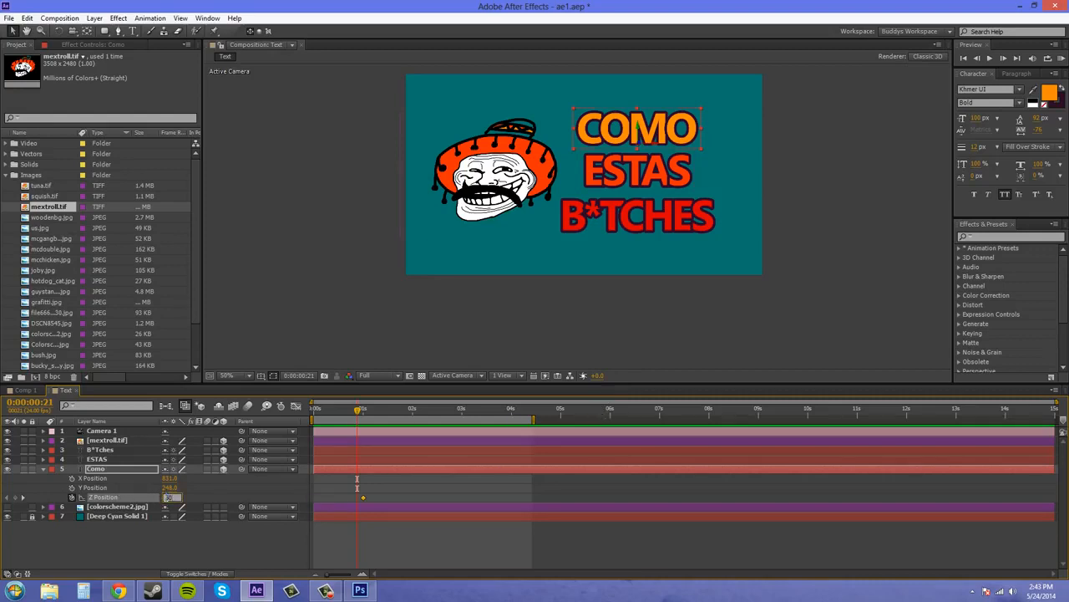
key(Return)
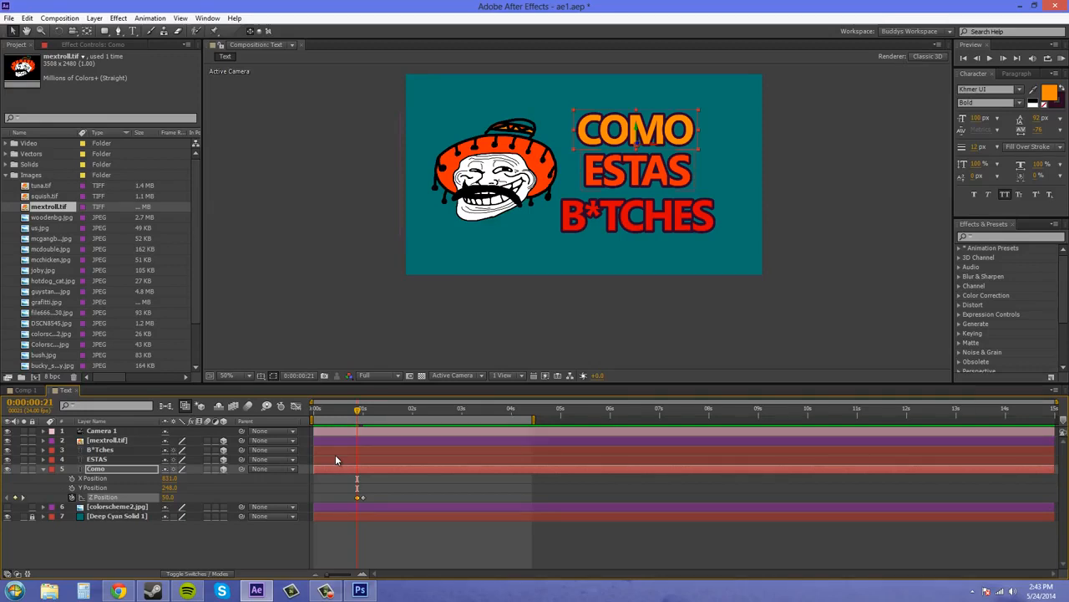
Step: Add Como Z Position keyframes of -50 at frame 18 and -1330 at the start of the composition
key(Page_Up)
key(Page_Up)
key(Page_Up)
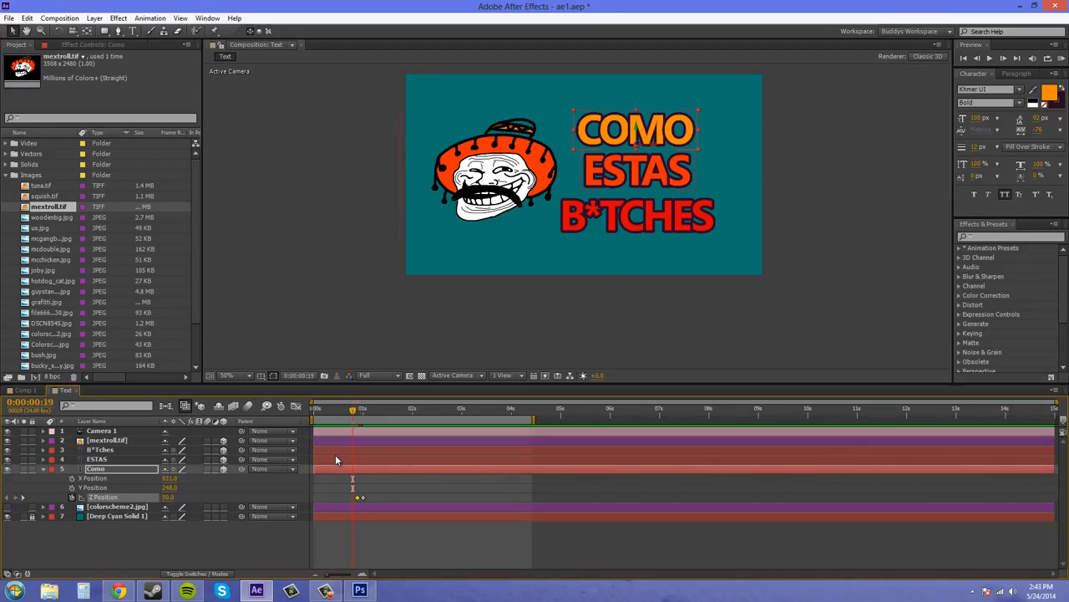
click(168, 497)
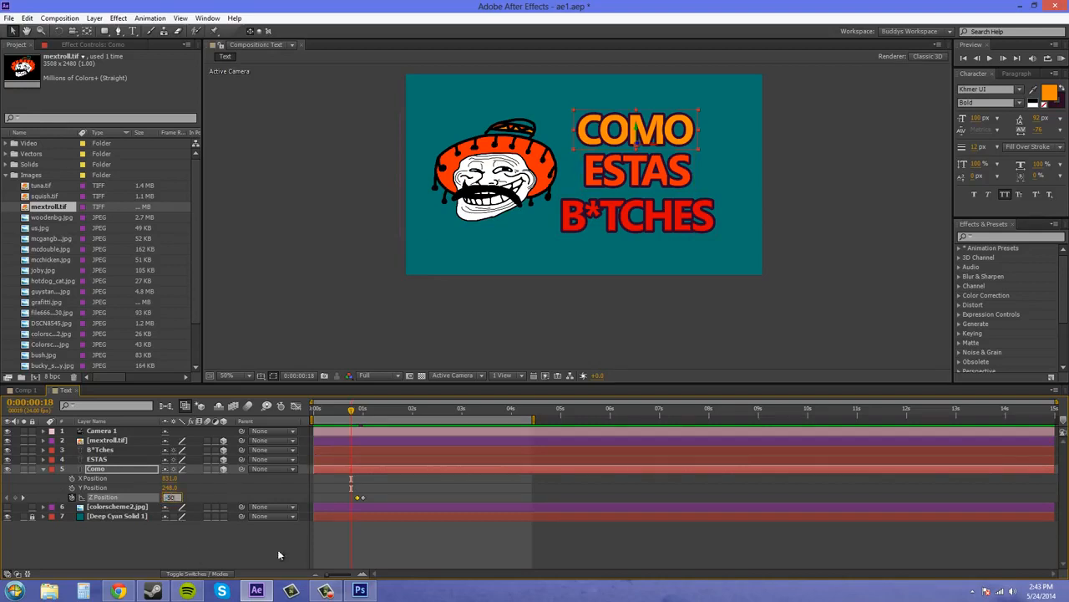
click(224, 552)
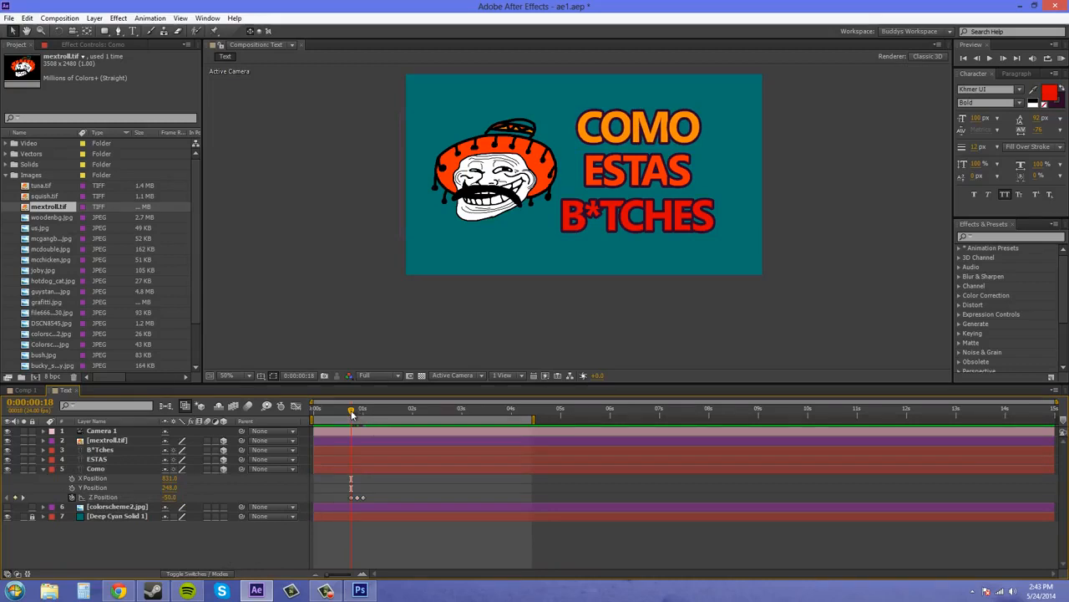
drag(351, 411, 315, 411)
drag(170, 496, 96, 488)
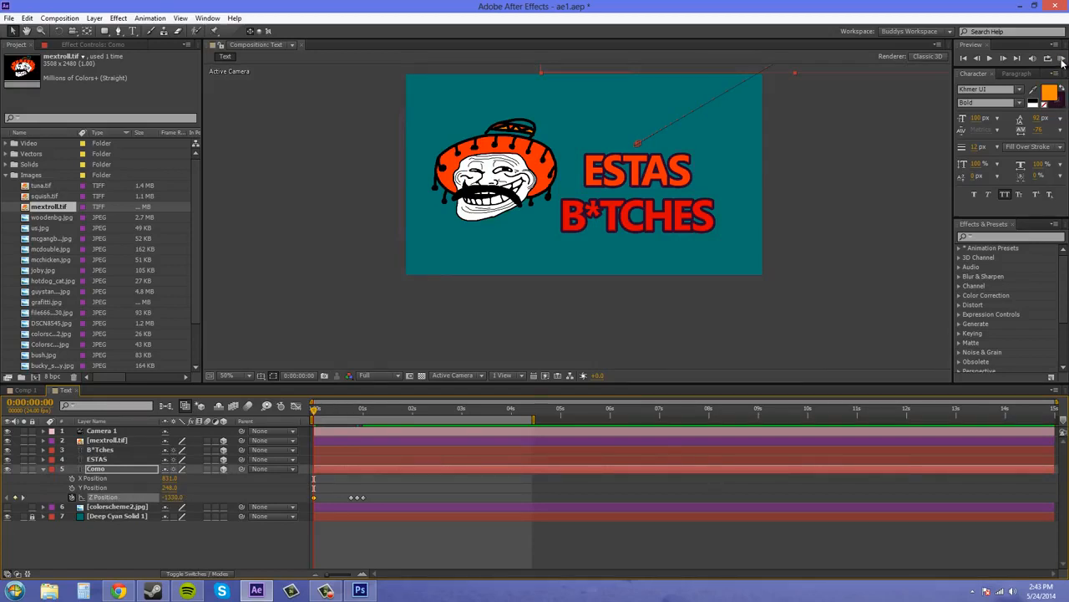
Step: Preview the Como fly-in animation repeatedly, including at 100% magnification
click(1061, 58)
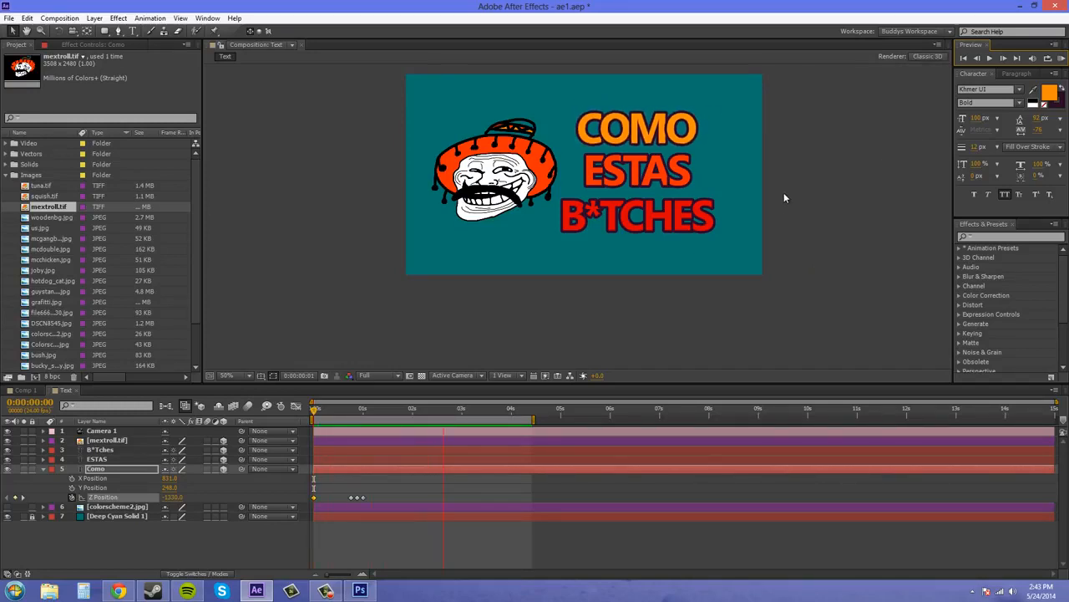
key(space)
drag(779, 220, 766, 275)
scroll(773, 267, up, 1)
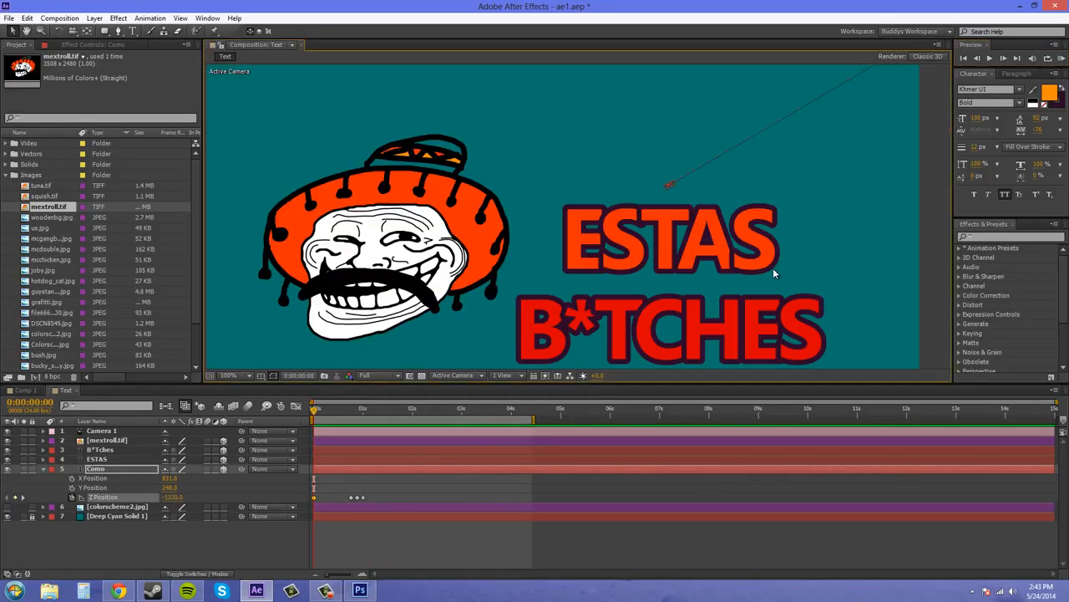
click(1061, 58)
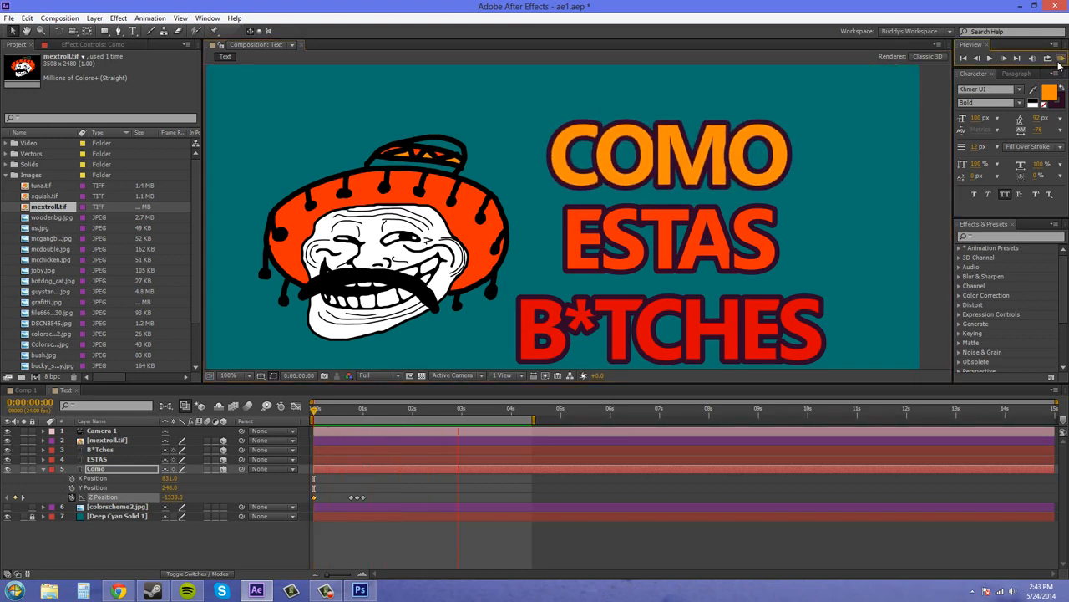
key(space)
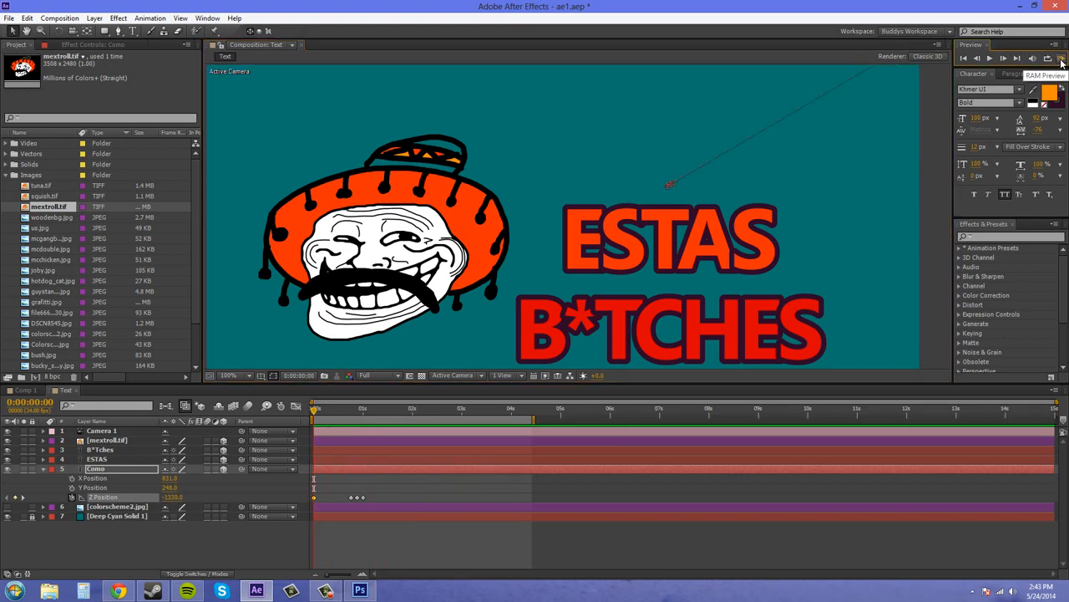
click(1062, 58)
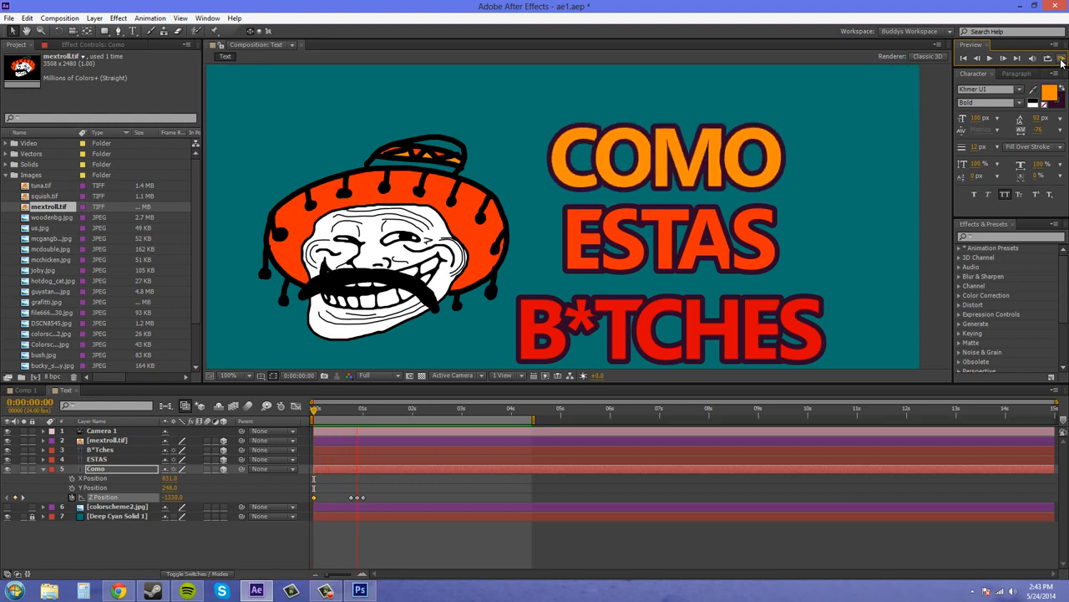
key(space)
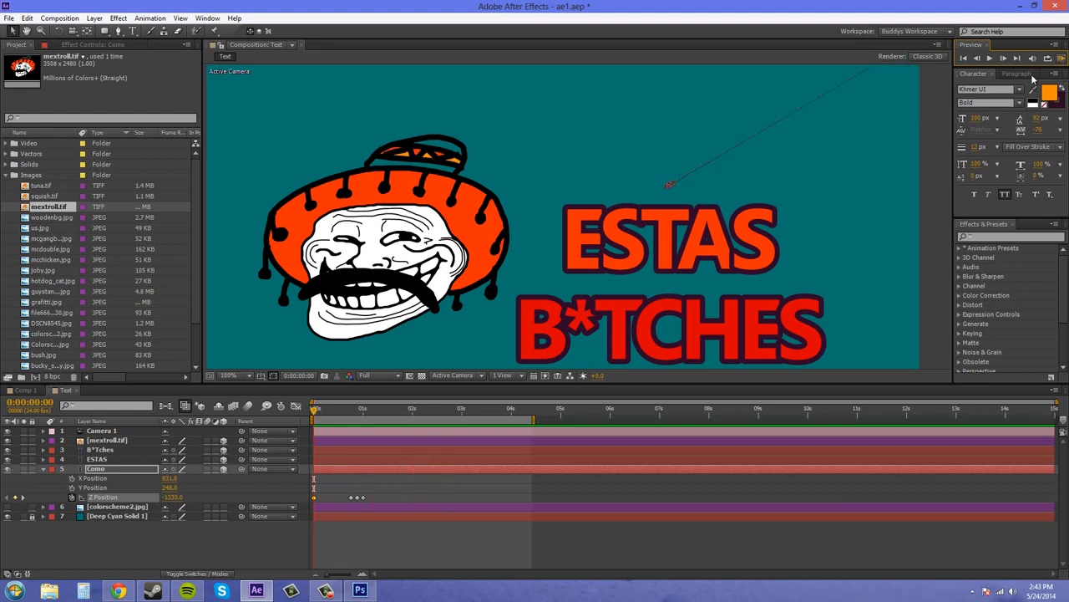
scroll(561, 211, down, 1)
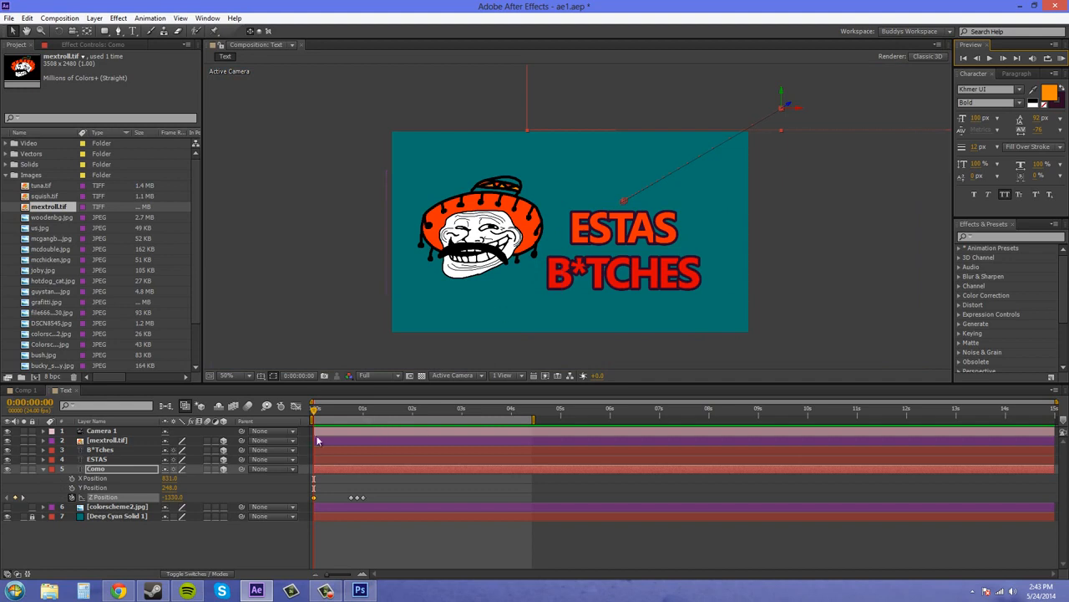
Step: Move Como's last three Z Position keyframes earlier together, ending at about frame 16, and preview the faster motion
drag(315, 409, 342, 427)
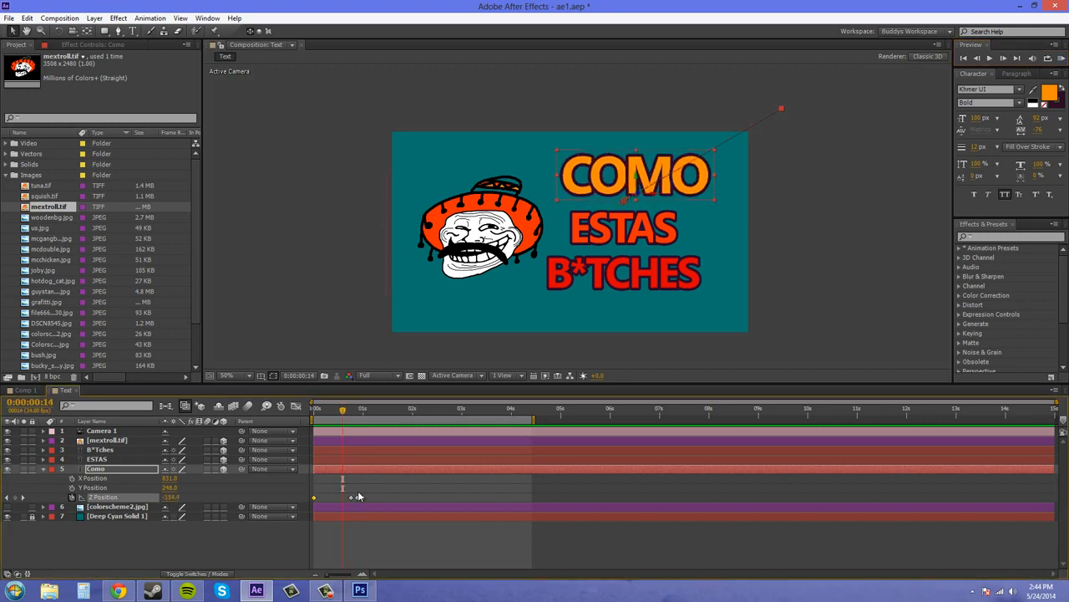
drag(370, 498, 349, 501)
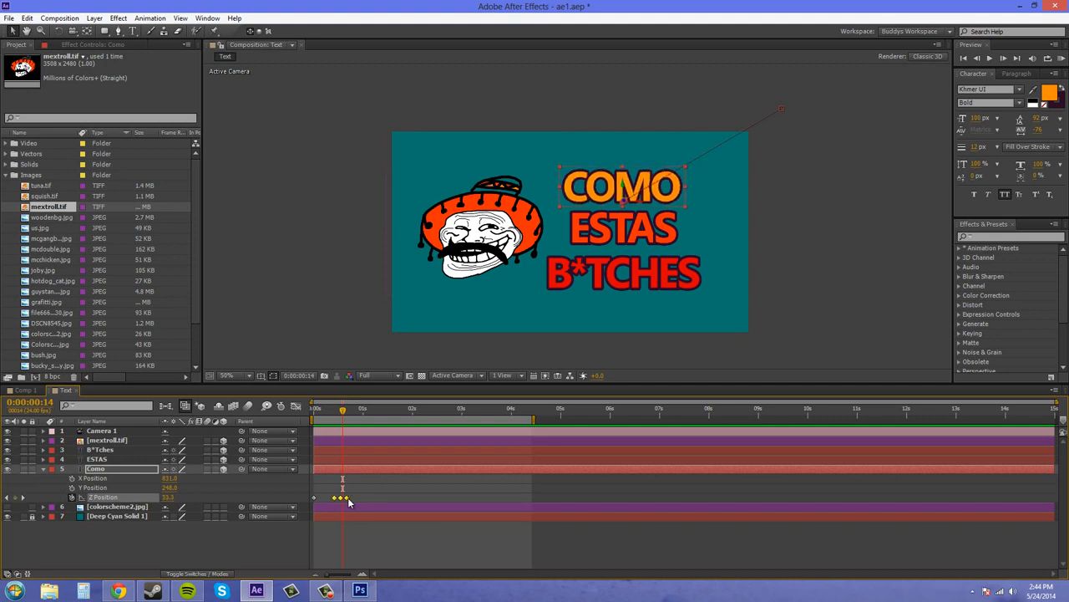
drag(343, 409, 274, 420)
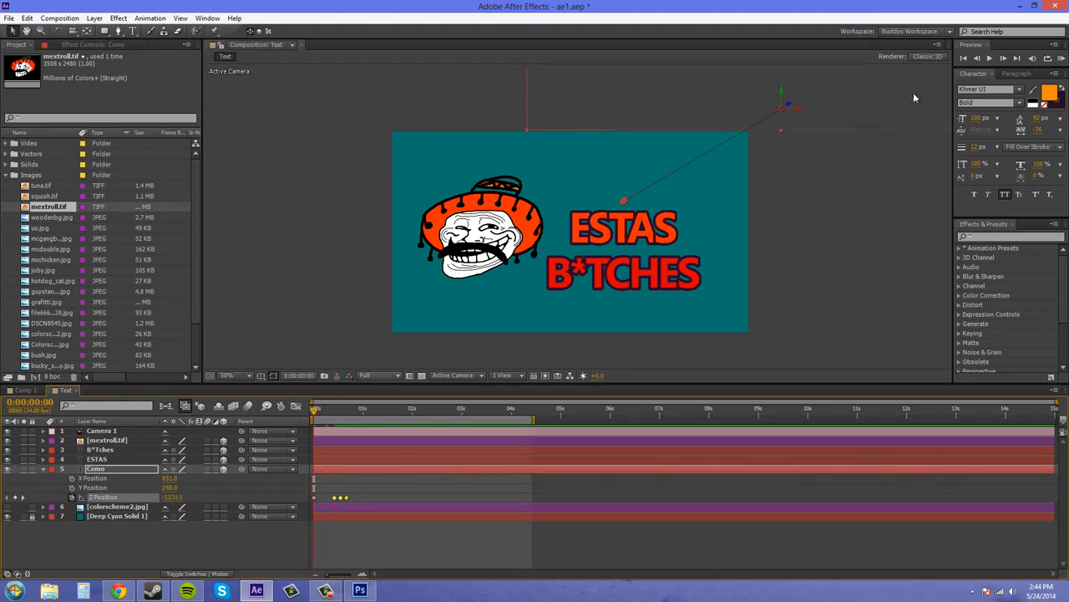
click(1059, 59)
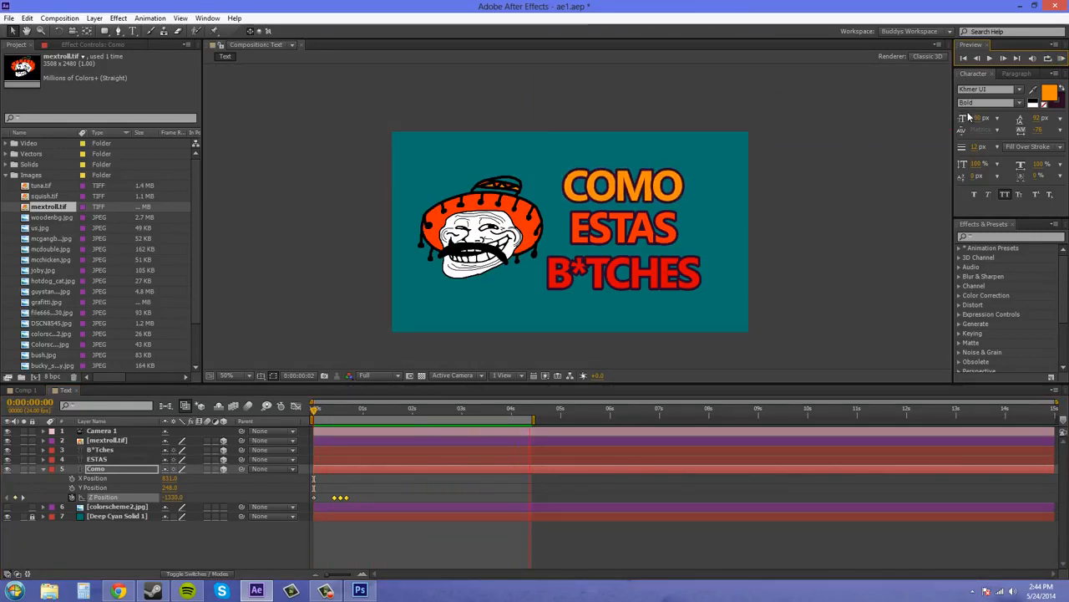
click(1062, 59)
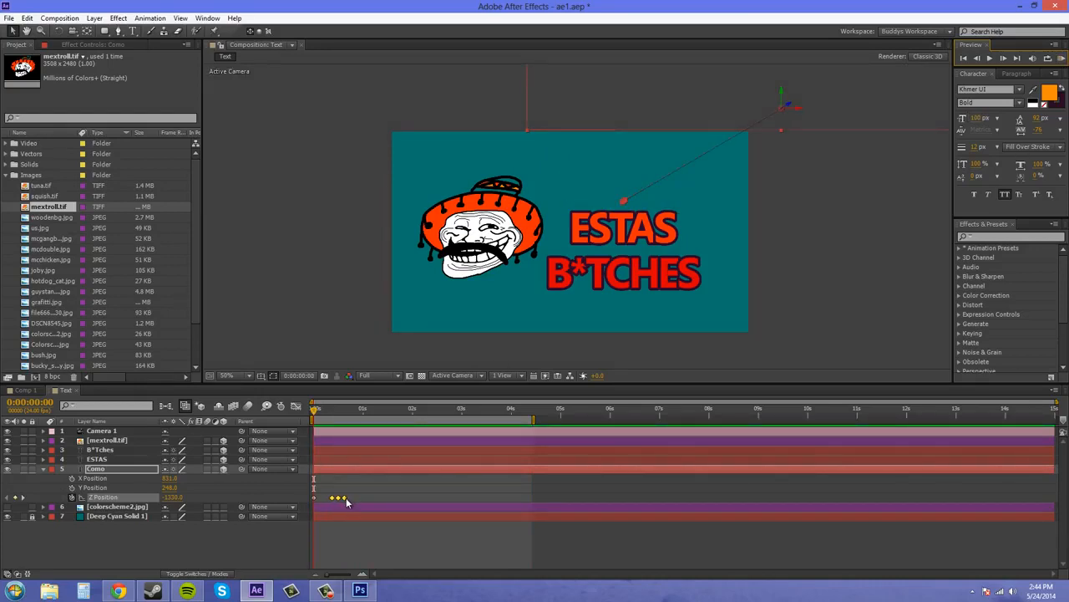
Step: Shift Como's last three keyframes slightly earlier, shorten the work area to end just past two seconds, and preview it
drag(345, 499, 343, 499)
drag(534, 421, 426, 421)
click(1061, 63)
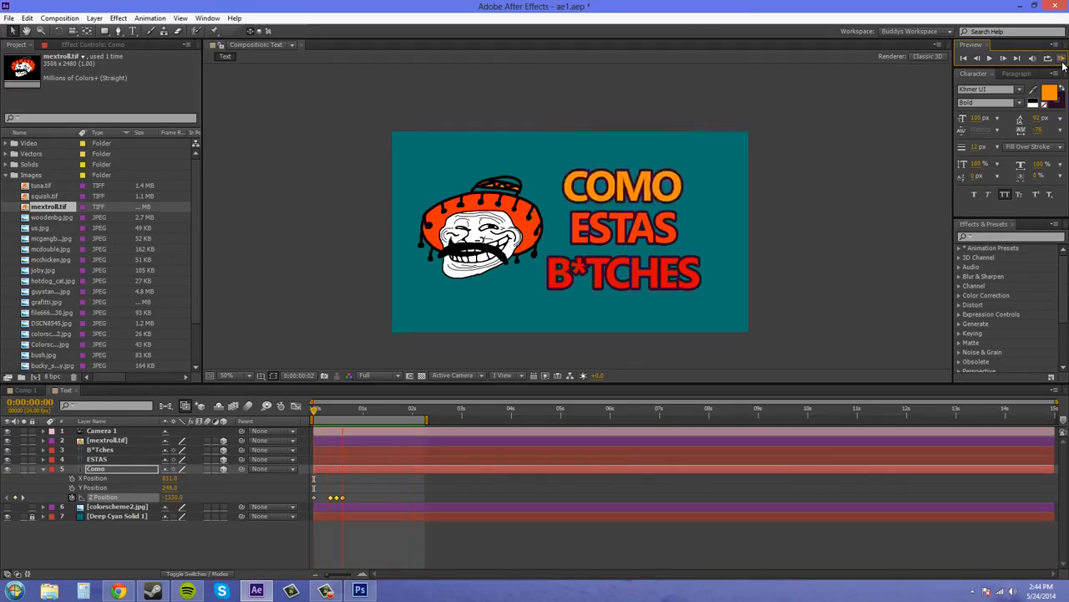
click(1063, 63)
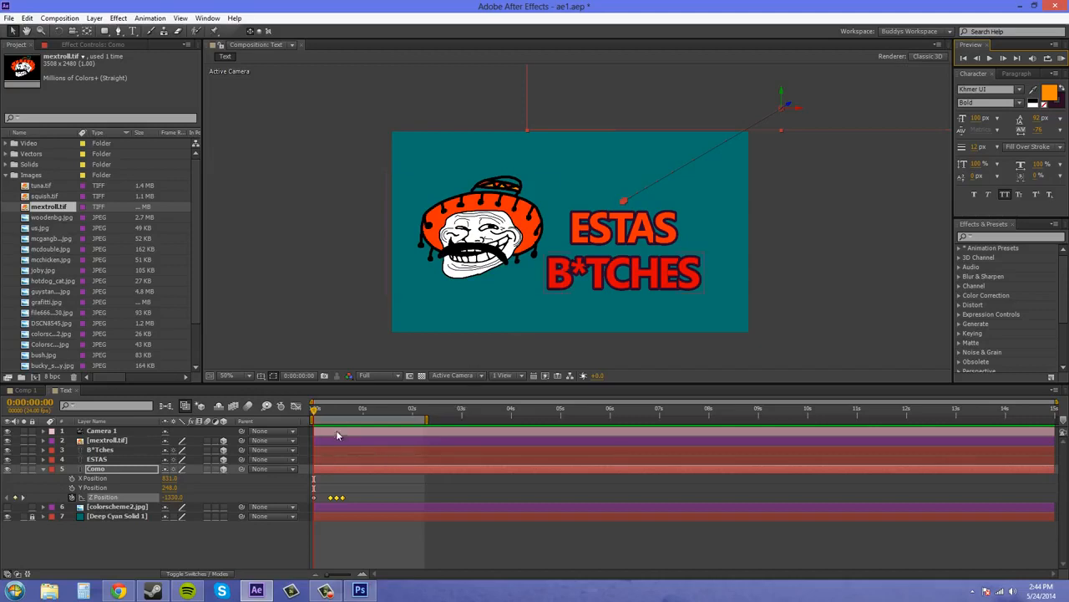
Step: Turn on motion blur for the Como layer and for the whole composition, and preview the result
click(207, 469)
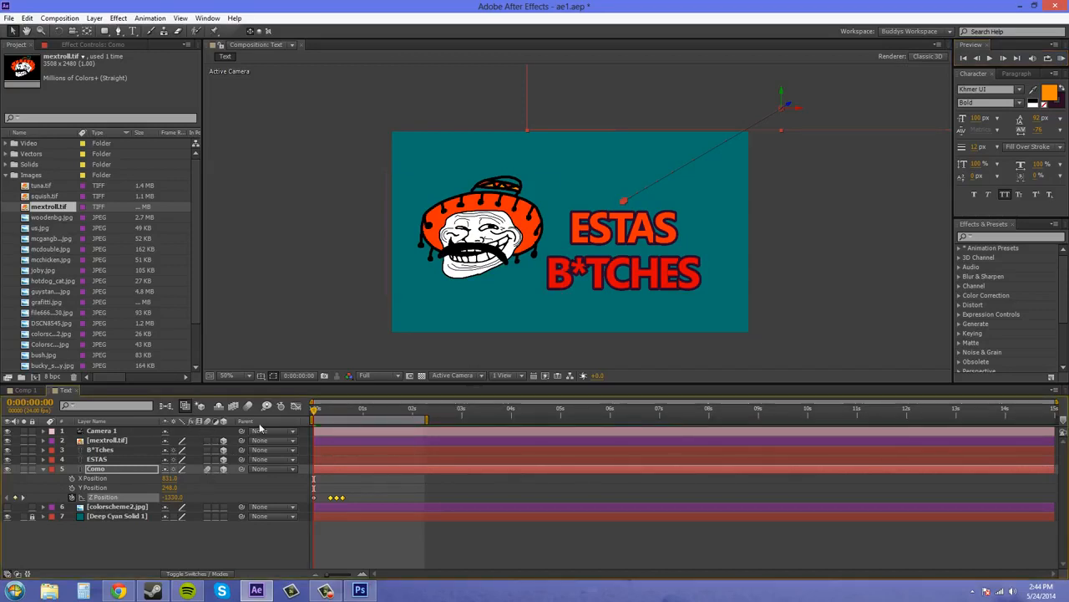
click(1062, 58)
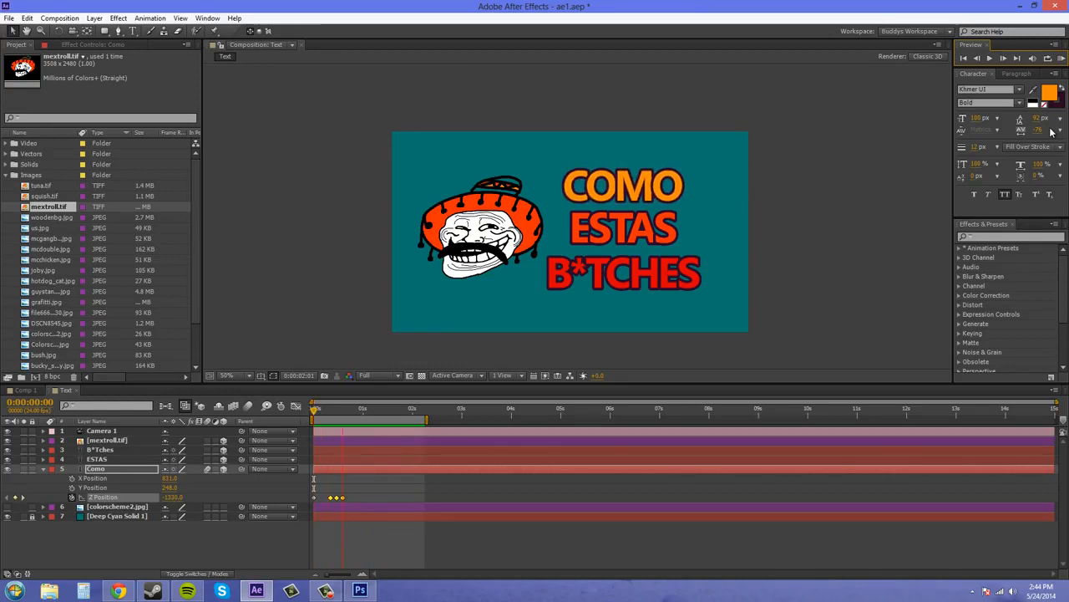
click(249, 408)
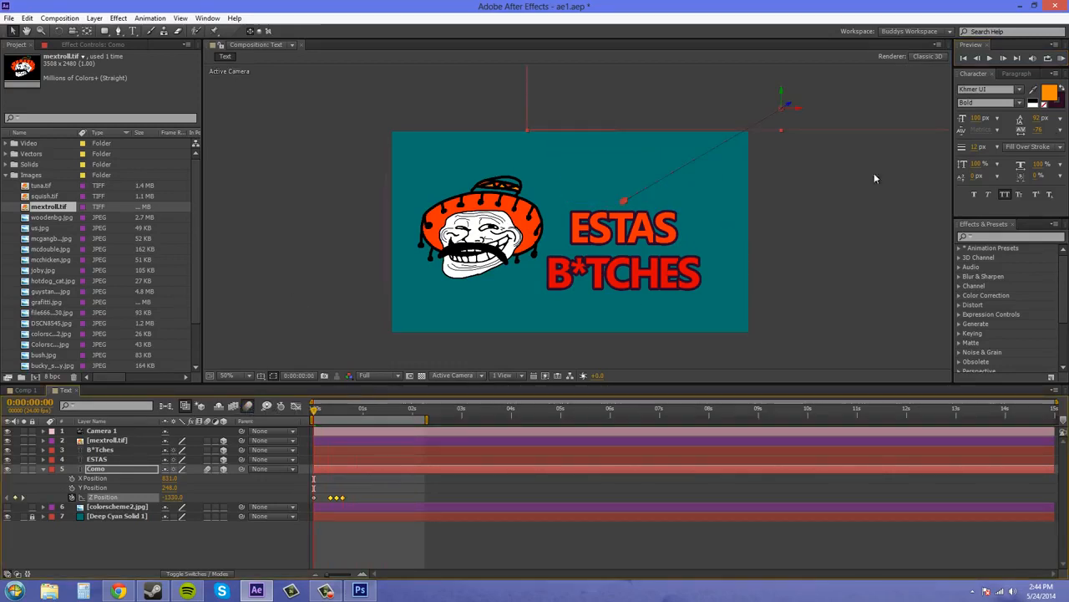
click(1062, 58)
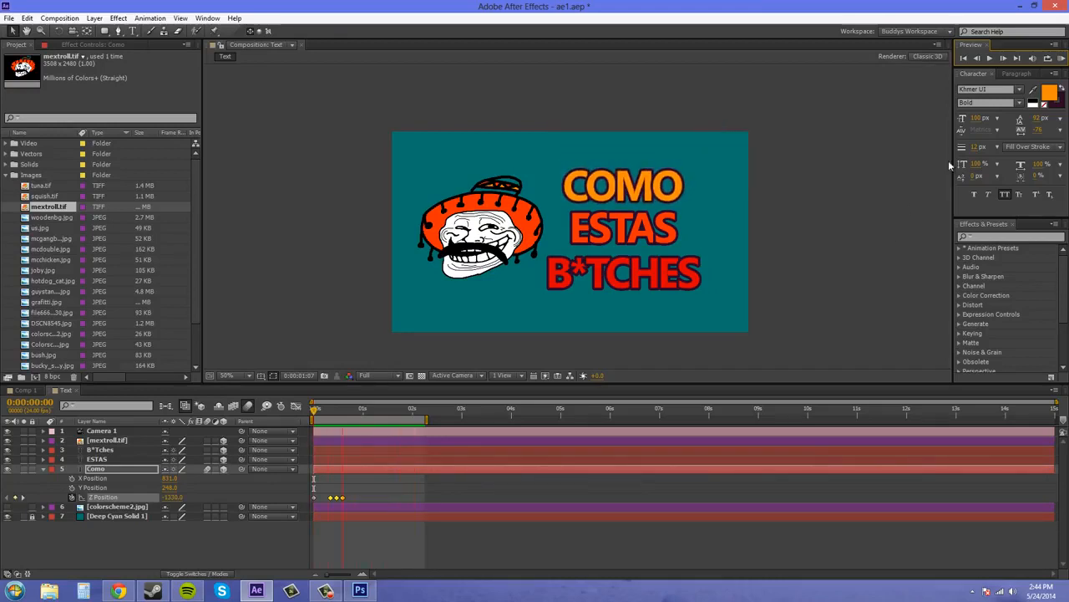
click(1062, 60)
mouse_move(316, 410)
mouse_down()
mouse_move(353, 413)
mouse_move(314, 413)
mouse_up()
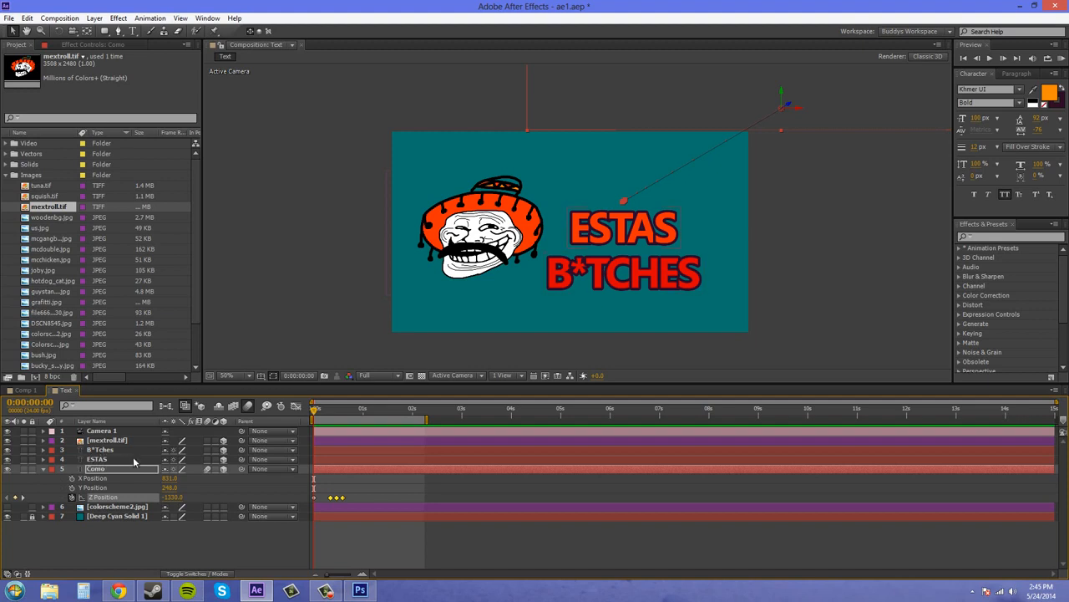
Step: Reveal the Position property of the ESTAS and B*Tches layers and separate its dimensions on both
click(105, 461)
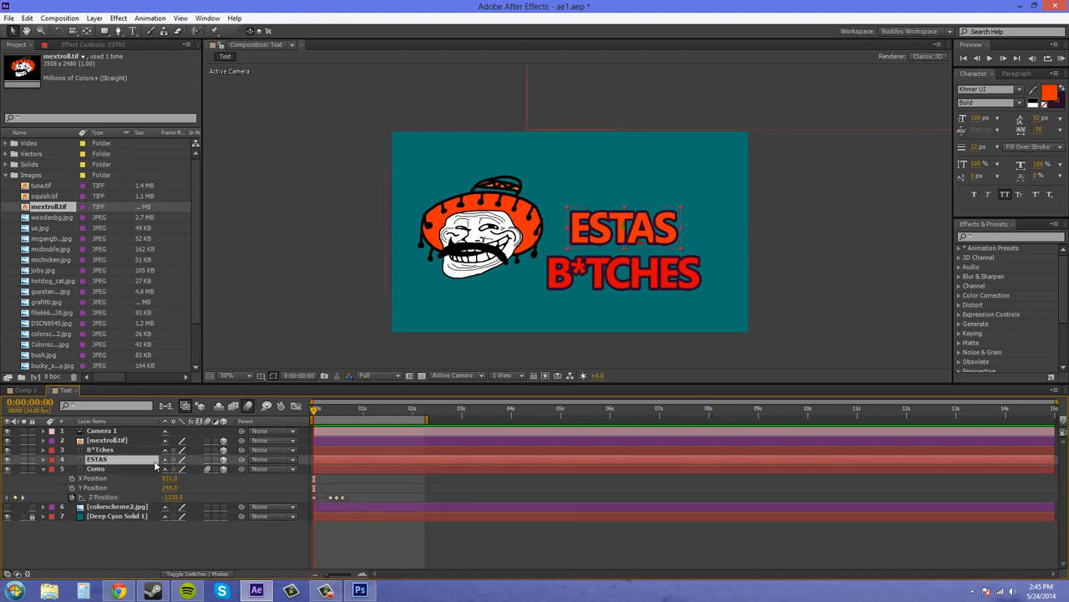
key(p)
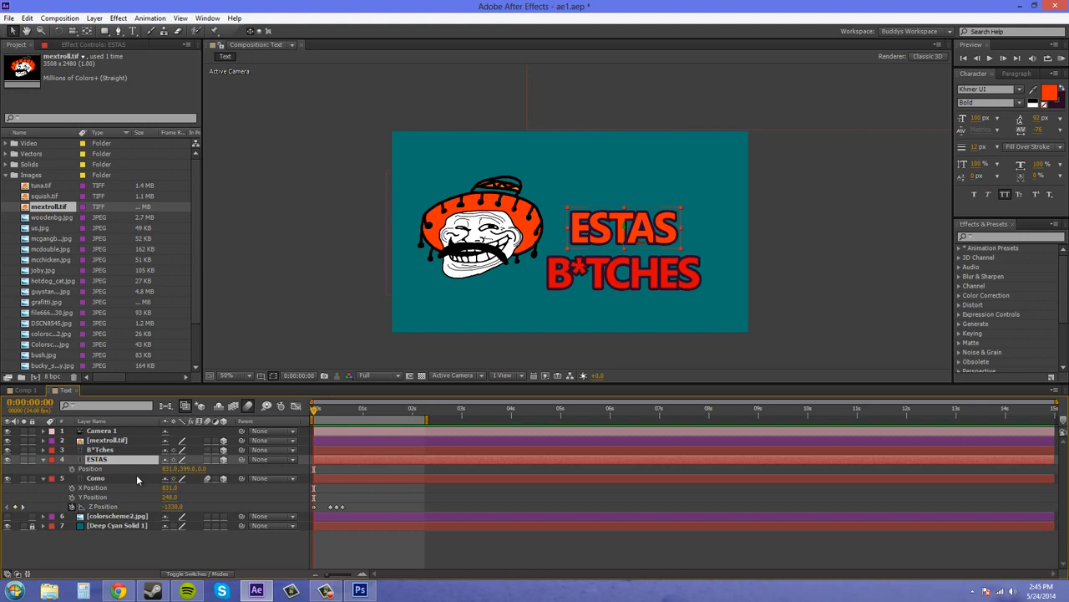
click(99, 451)
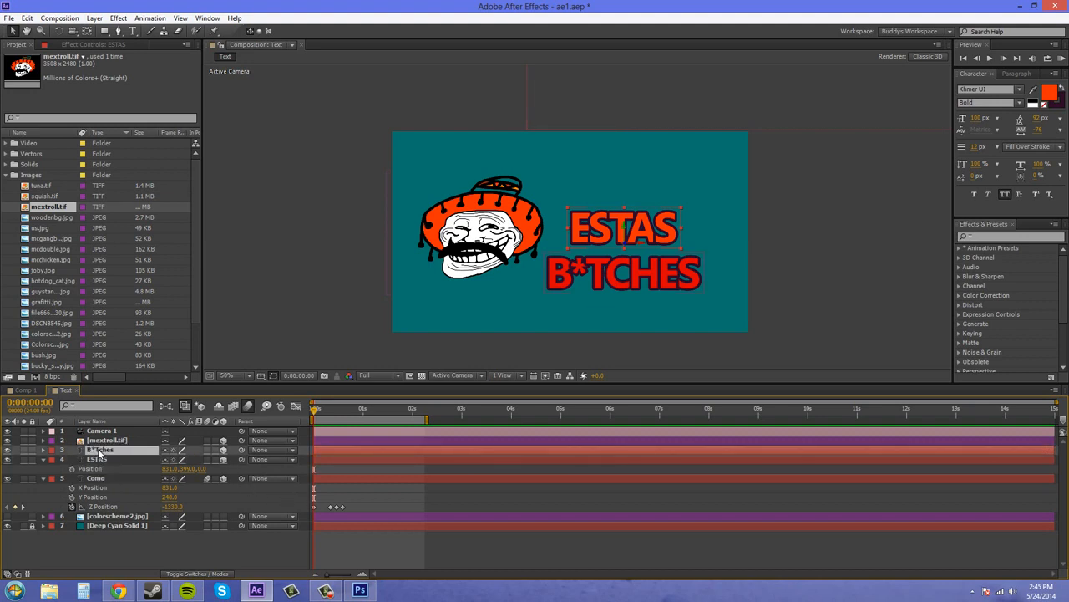
key(p)
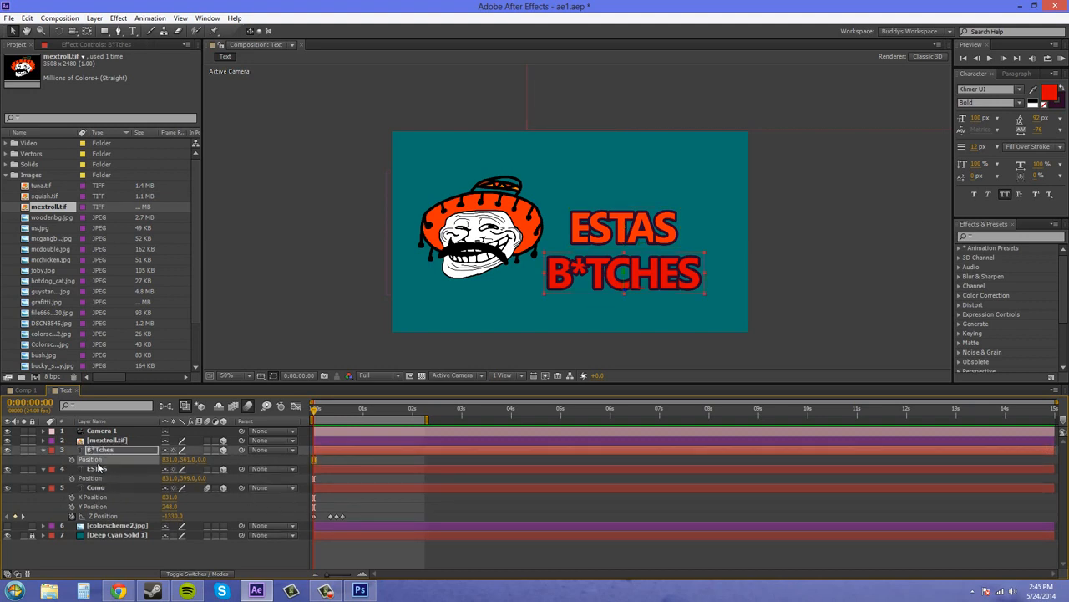
shift+click(92, 479)
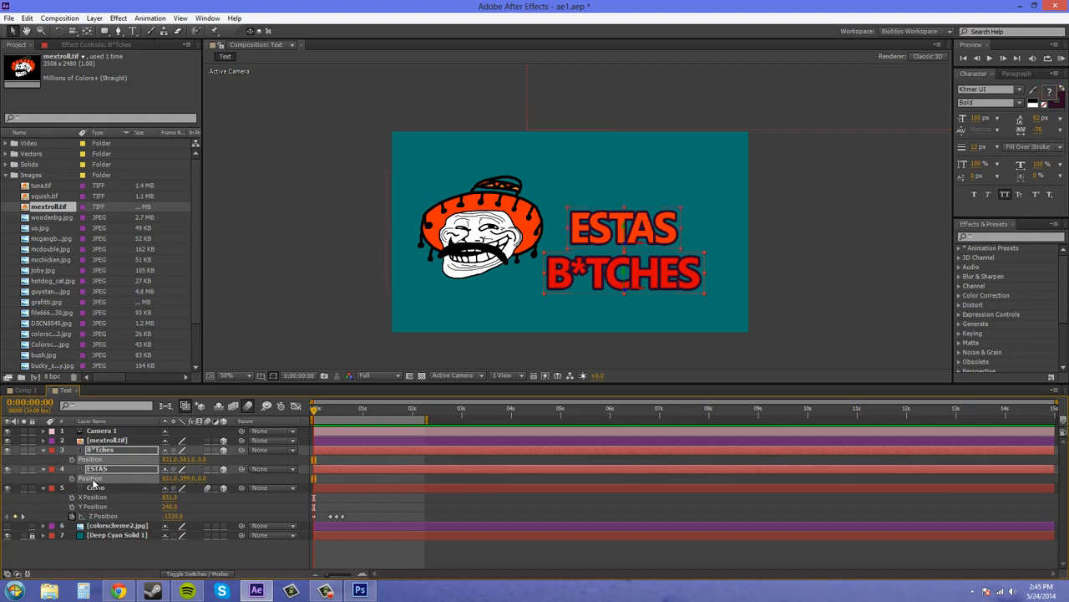
right_click(92, 480)
click(146, 402)
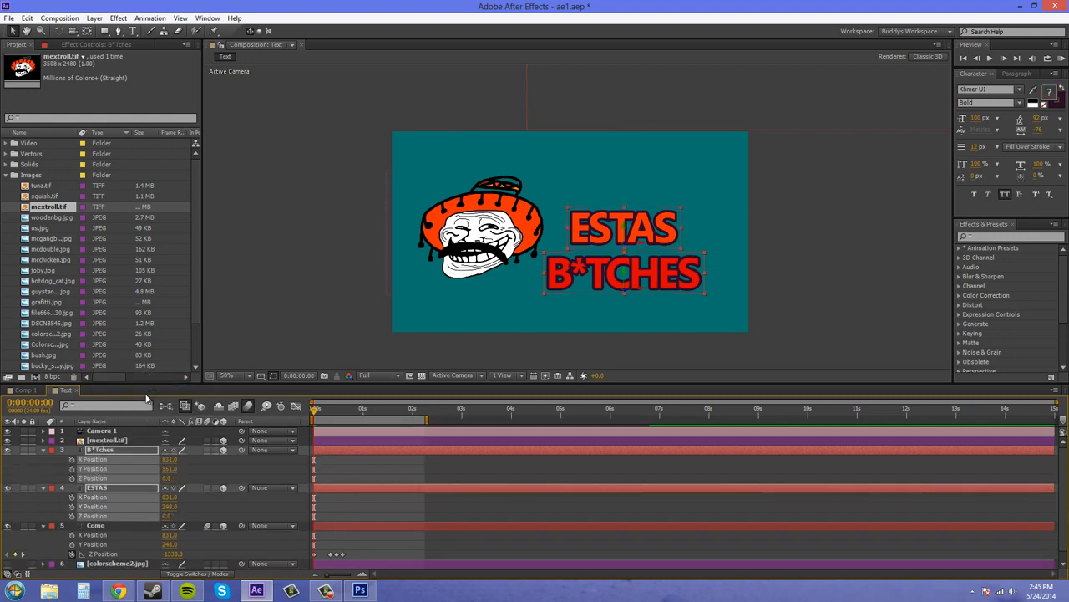
click(265, 512)
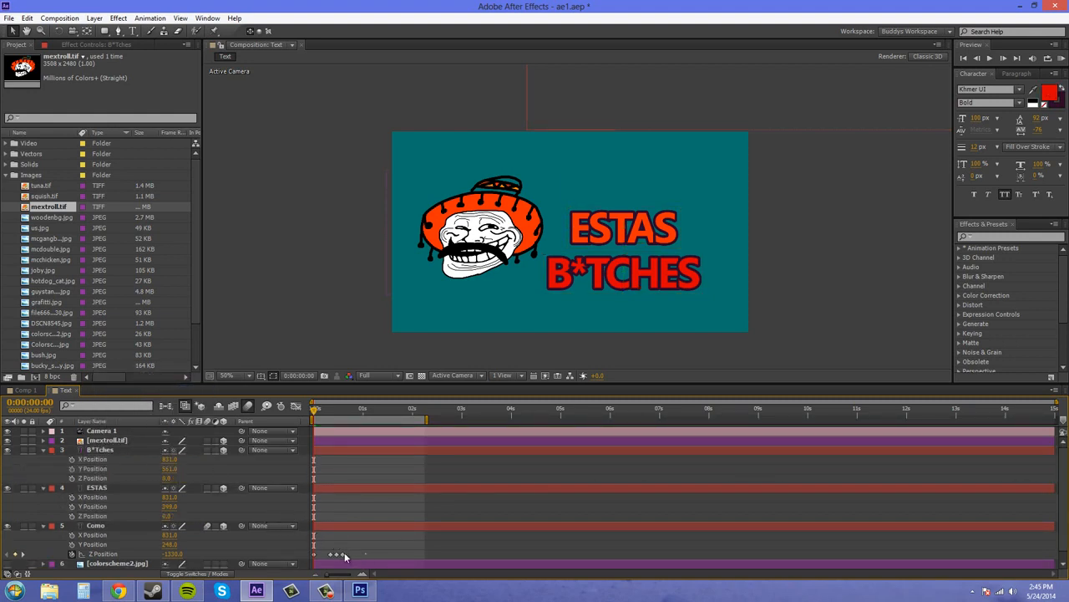
Step: Copy all four Z Position keyframes of the Como layer
drag(344, 553, 310, 560)
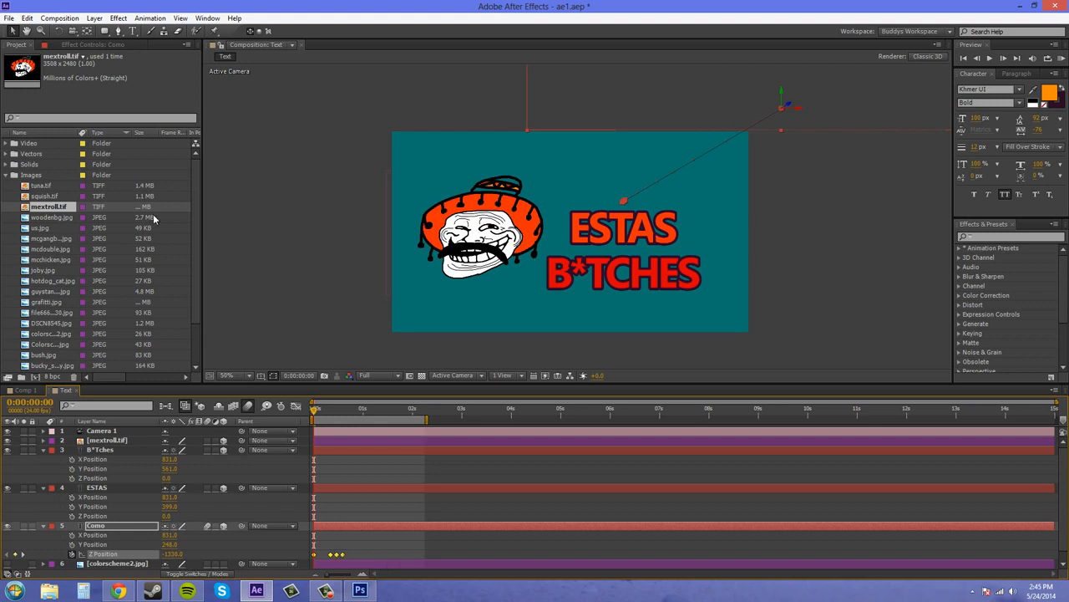
click(27, 18)
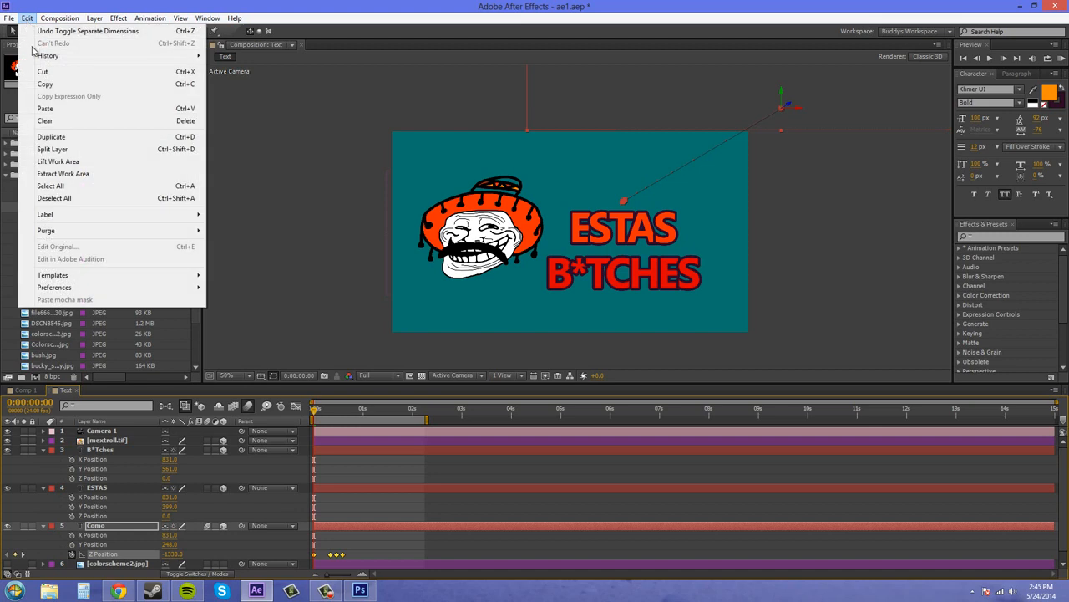
click(52, 84)
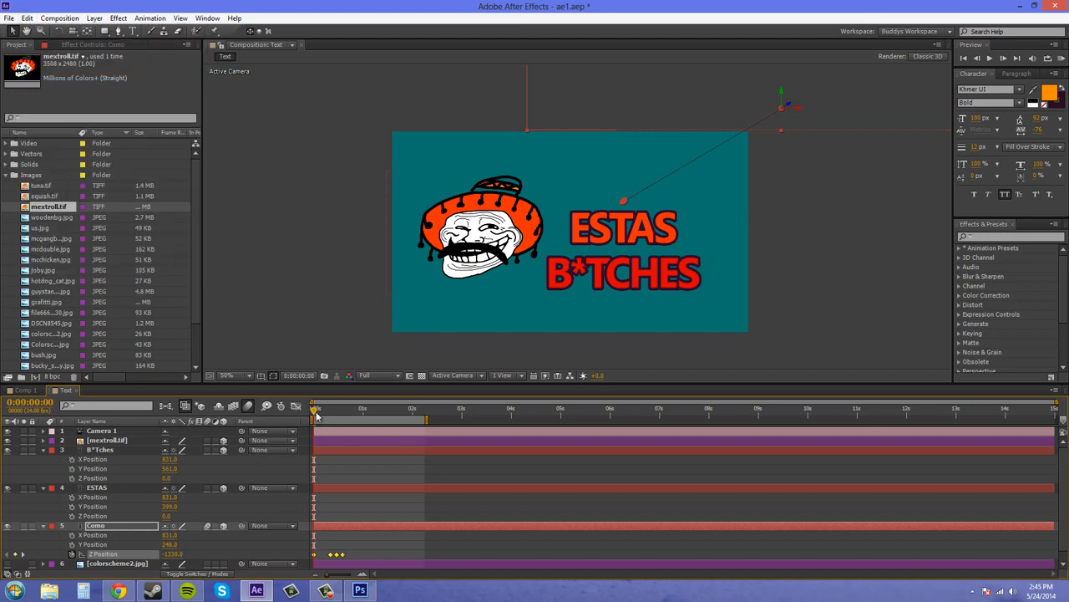
Step: Paste the copied keyframes into the ESTAS layer's Z Position at 0:00:00:15, one frame after Como's last keyframe
click(342, 411)
key(ctrl+v)
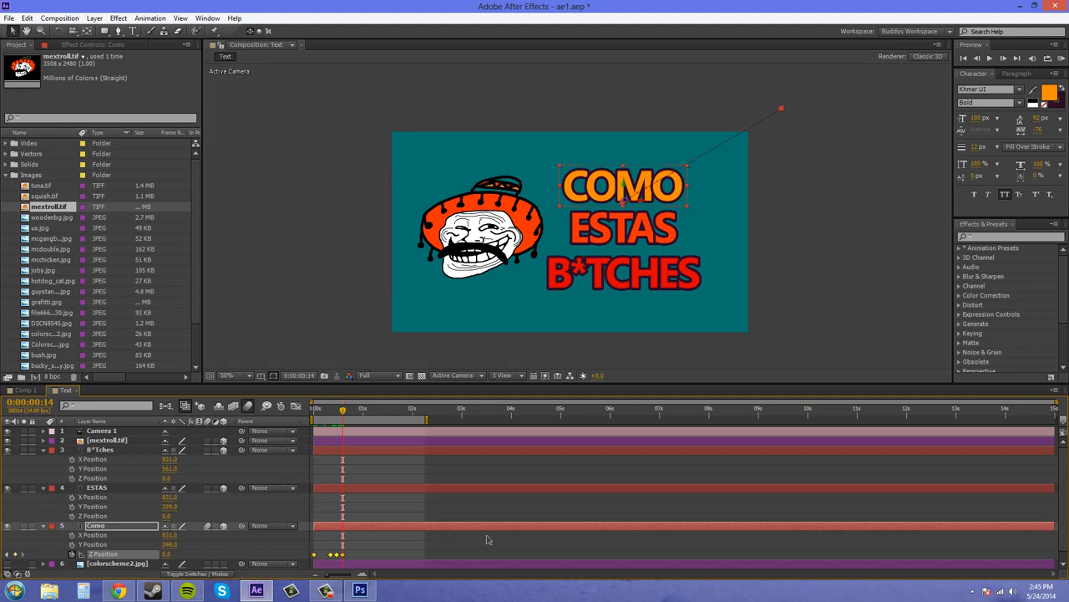
key(Page_Down)
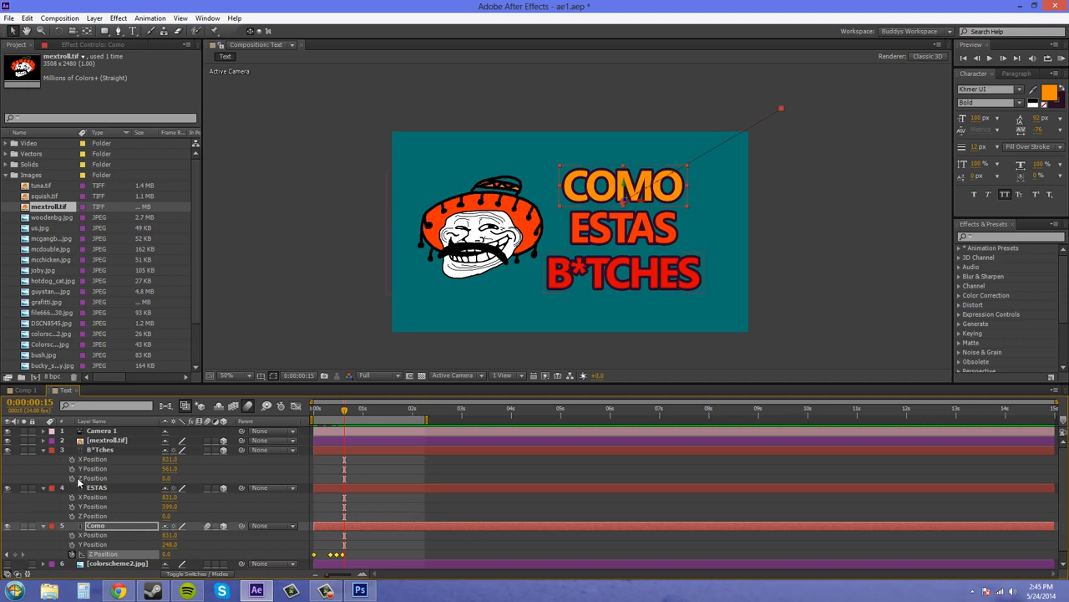
click(105, 490)
click(93, 516)
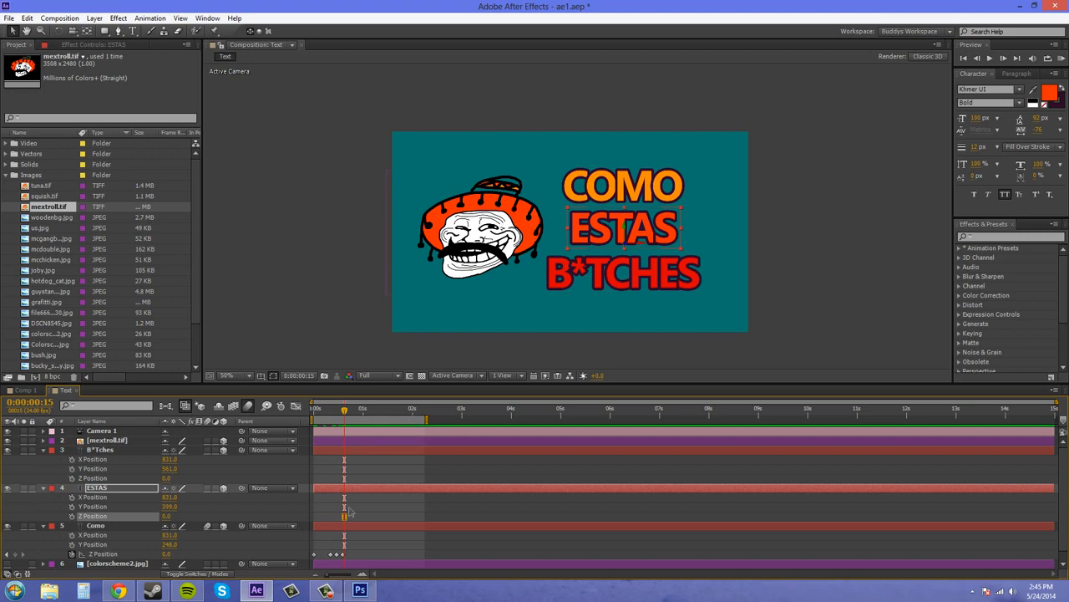
key(ctrl+v)
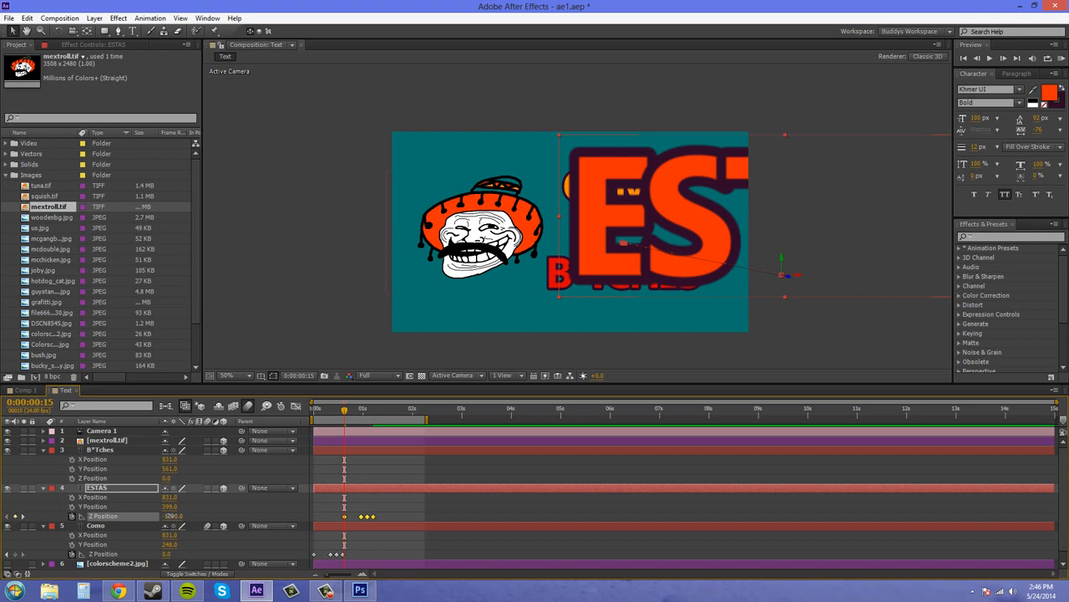
Step: Try lowering ESTAS's Z Position to -1955 with all its keyframes selected, and check its last keyframe
drag(167, 515, 182, 526)
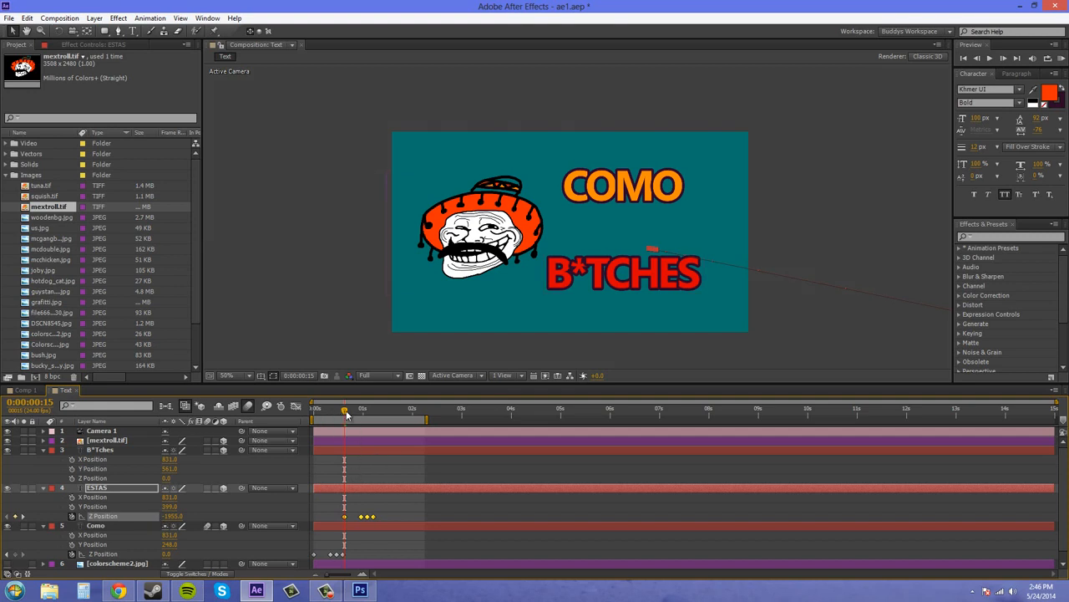
drag(347, 410, 376, 420)
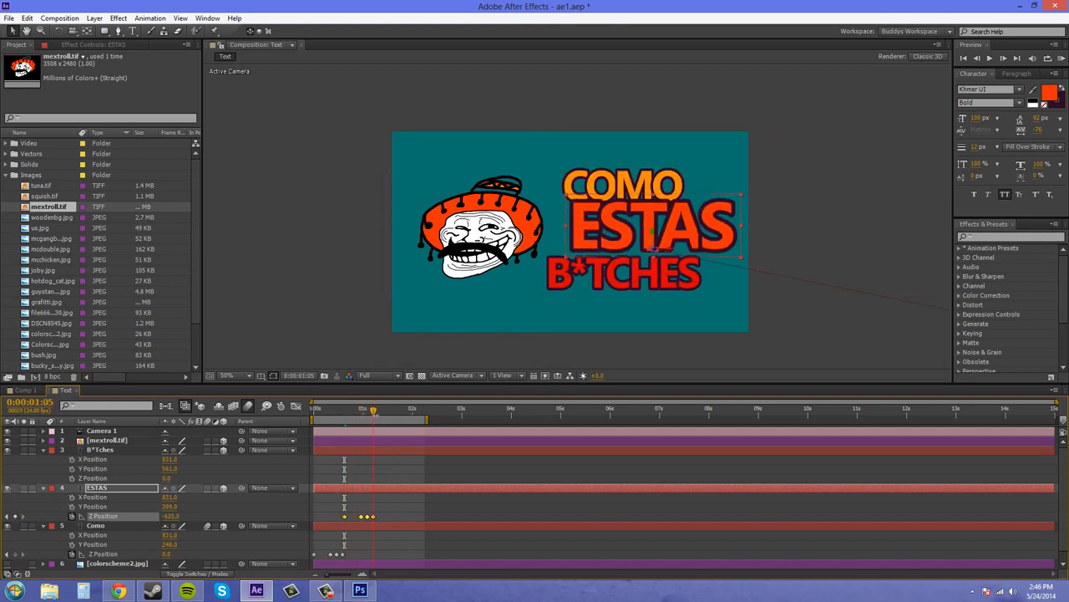
Step: Paste the copied keyframes into the B*Tches layer's Z Position at 0:00:01:06 and lower their Z value
key(Page_Down)
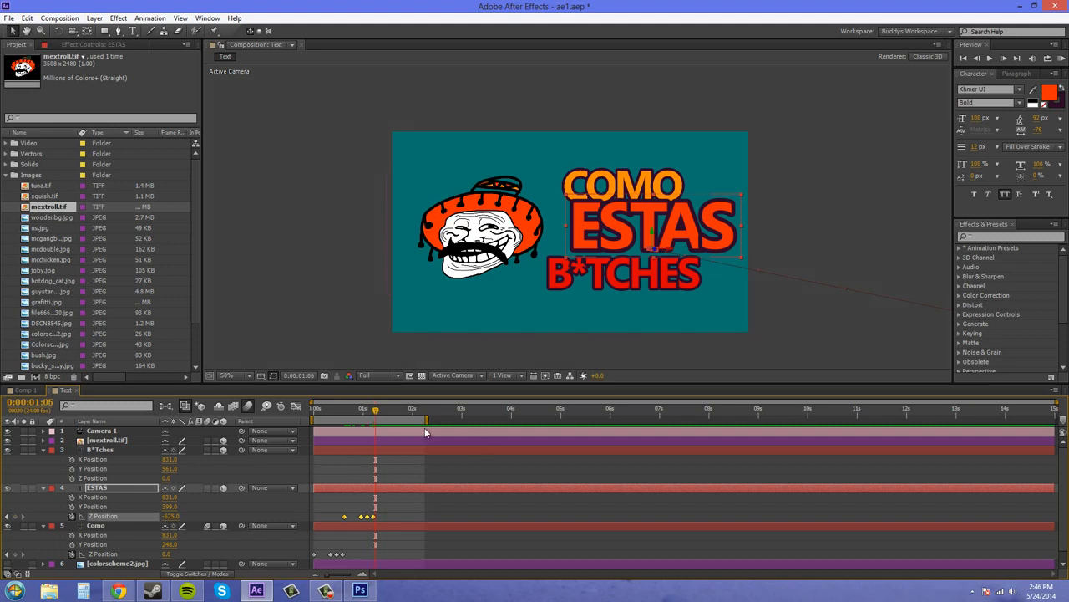
click(98, 451)
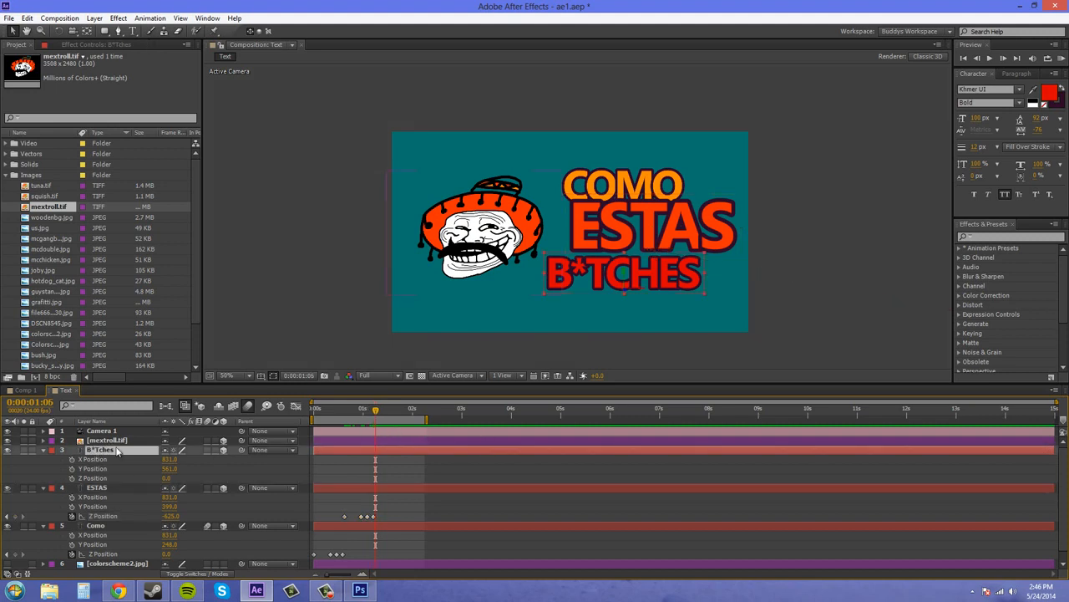
click(98, 478)
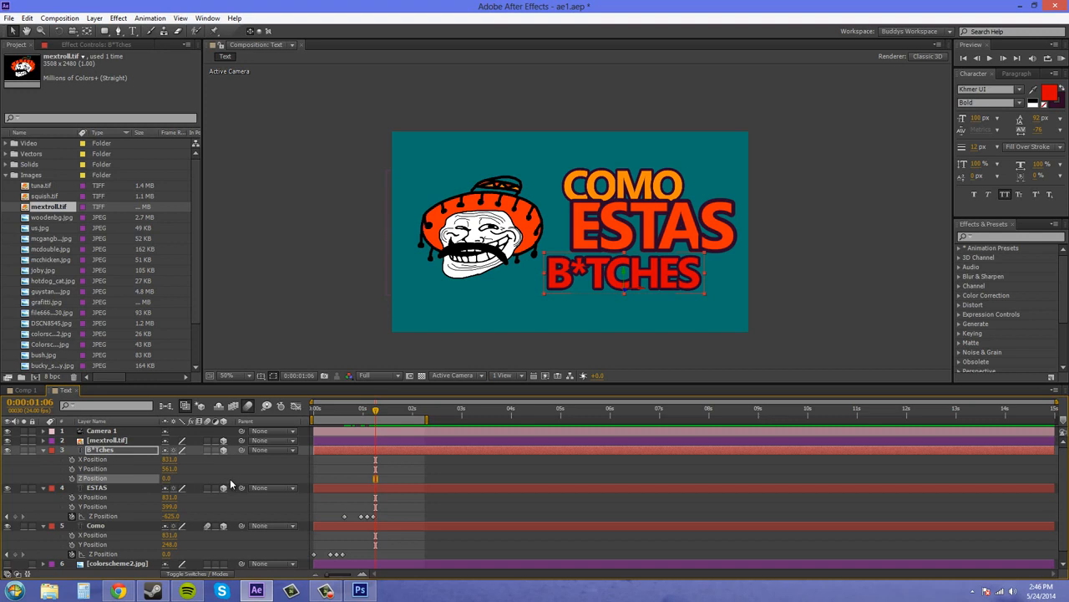
key(ctrl+v)
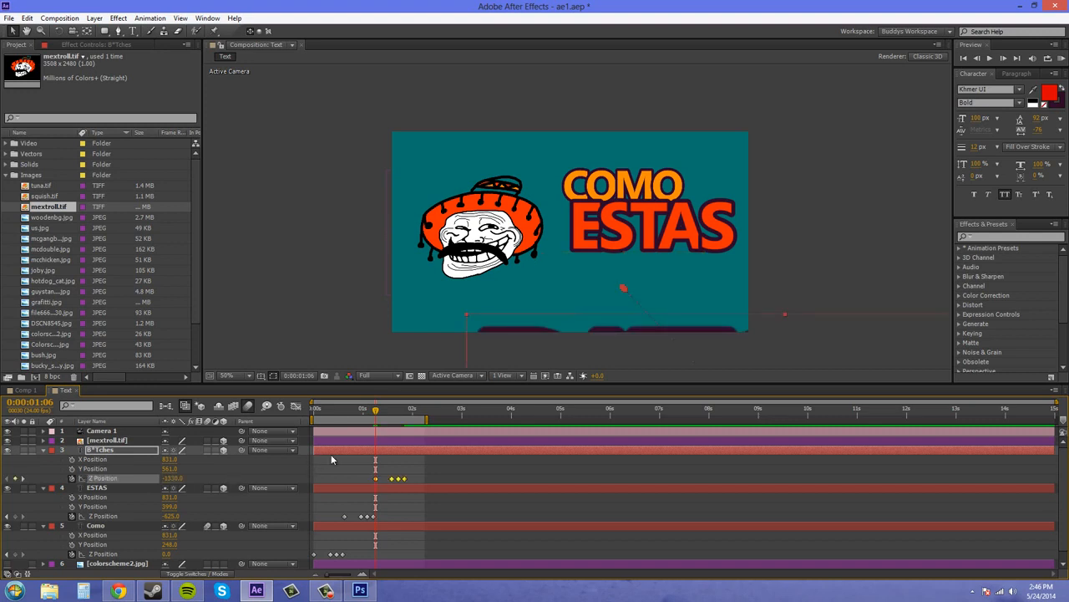
drag(175, 478, 137, 473)
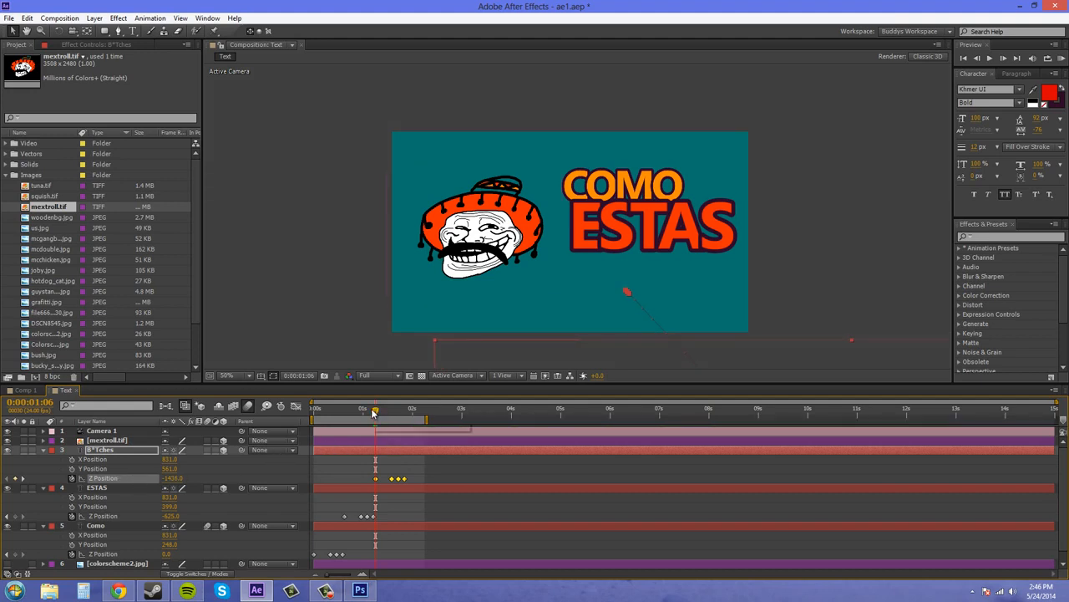
Step: Check ESTAS's Z Position at its last keyframe at 0:00:01:05 and its first at 0:00:00:15
mouse_move(374, 411)
mouse_down()
mouse_move(360, 415)
mouse_move(373, 416)
mouse_up()
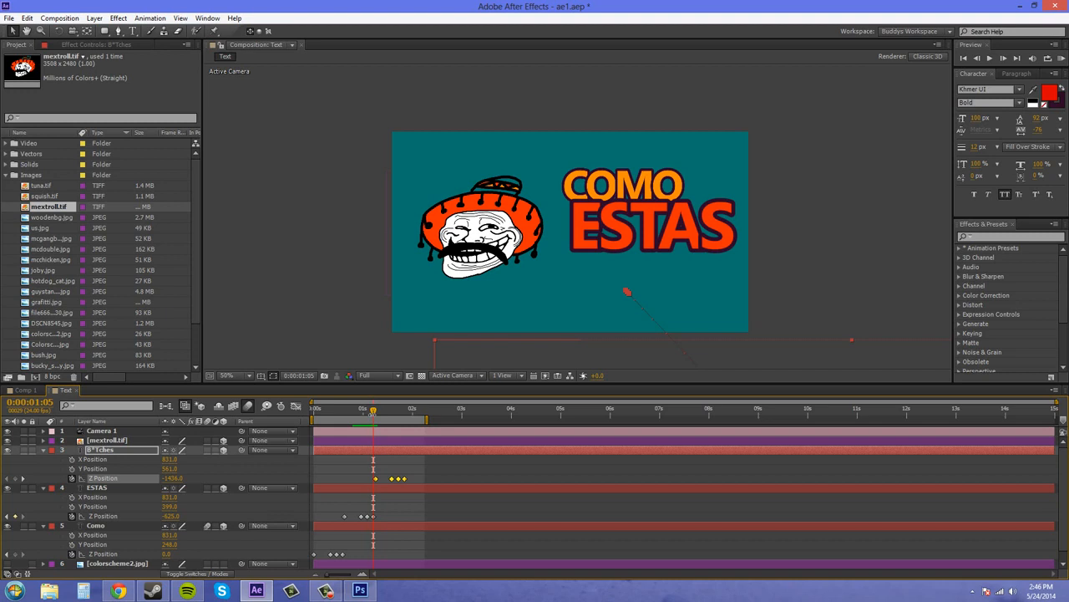
click(124, 516)
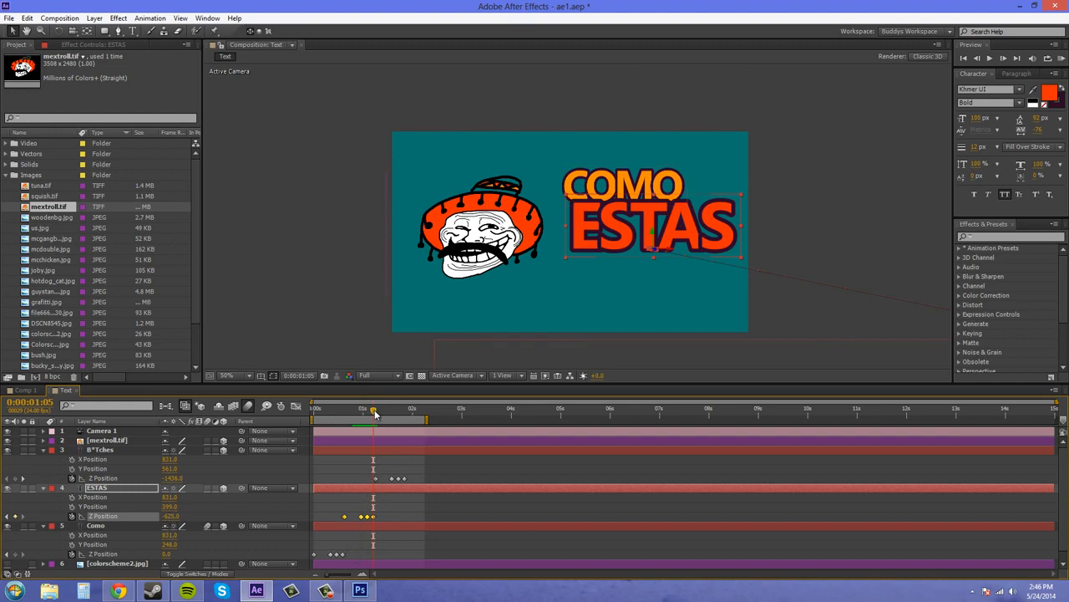
drag(373, 414, 346, 416)
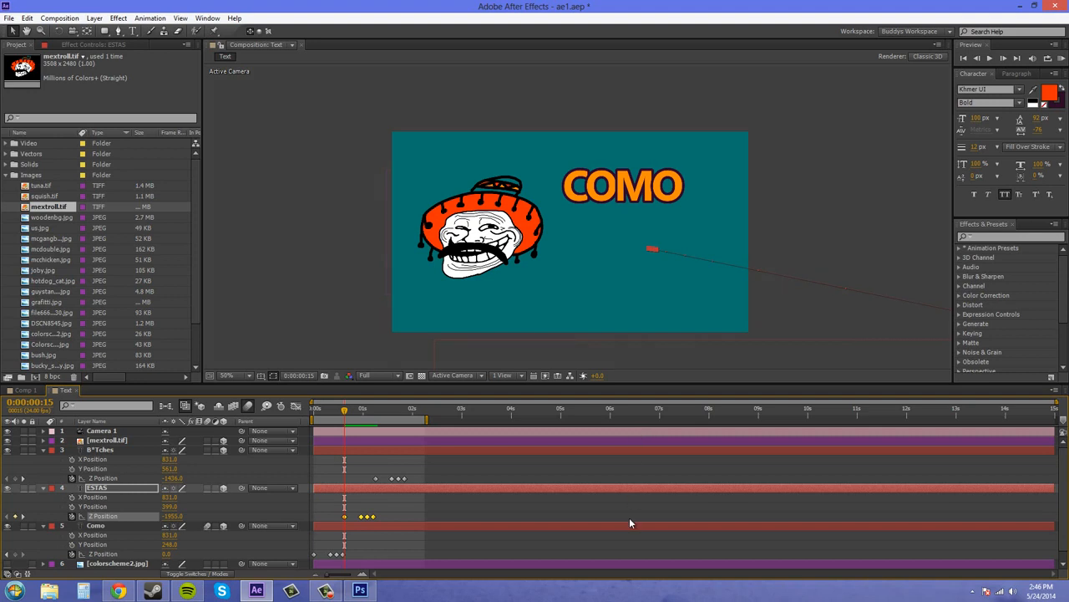
Step: Undo the keyframe paste on B*Tches and the Z Position change on ESTAS
key(ctrl+z)
key(ctrl+z)
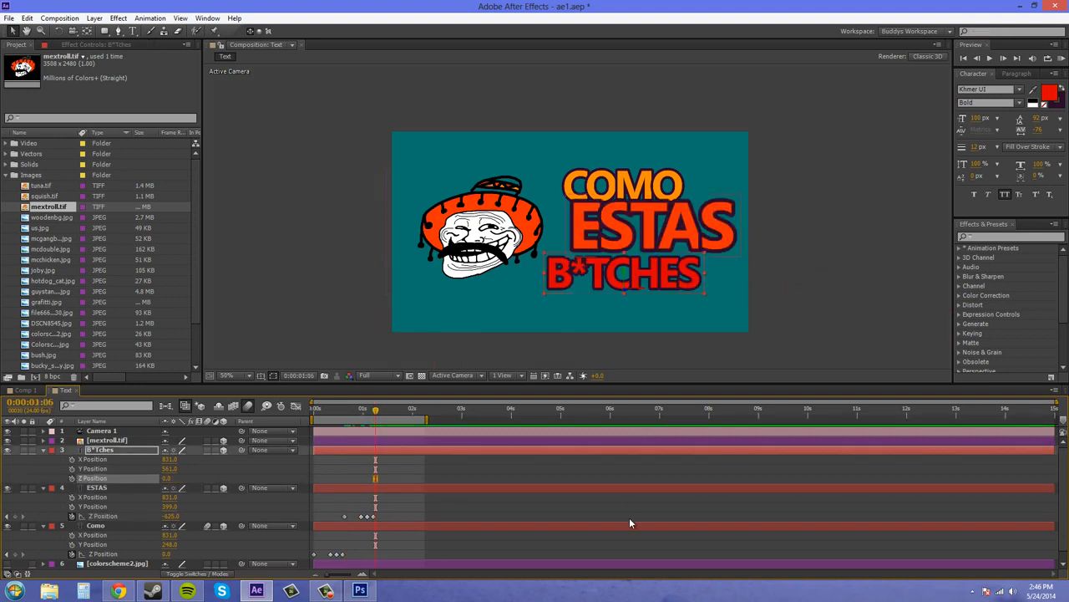
key(ctrl+z)
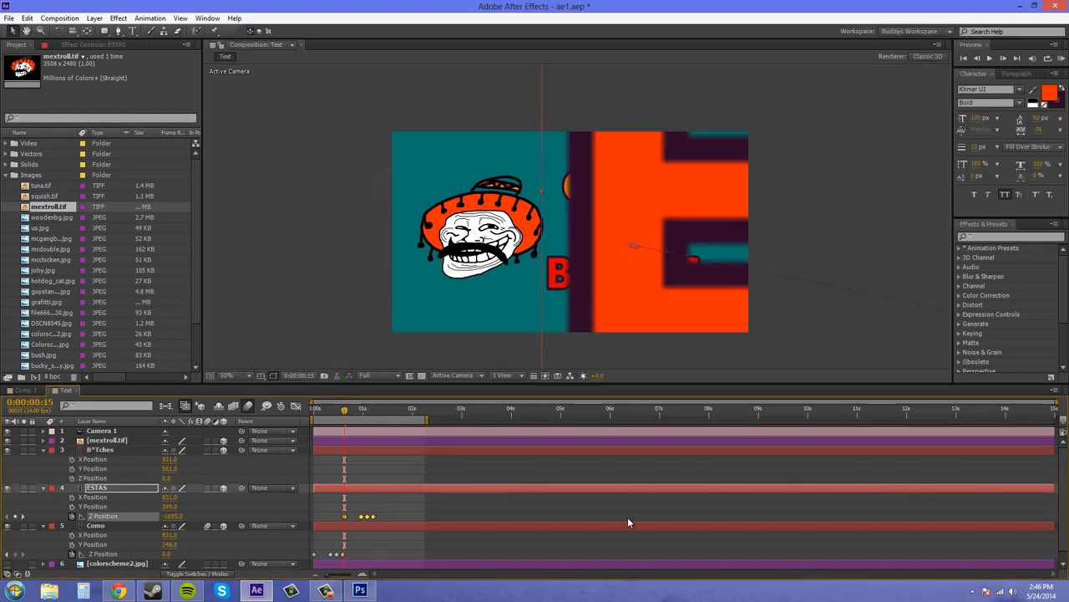
key(ctrl+z)
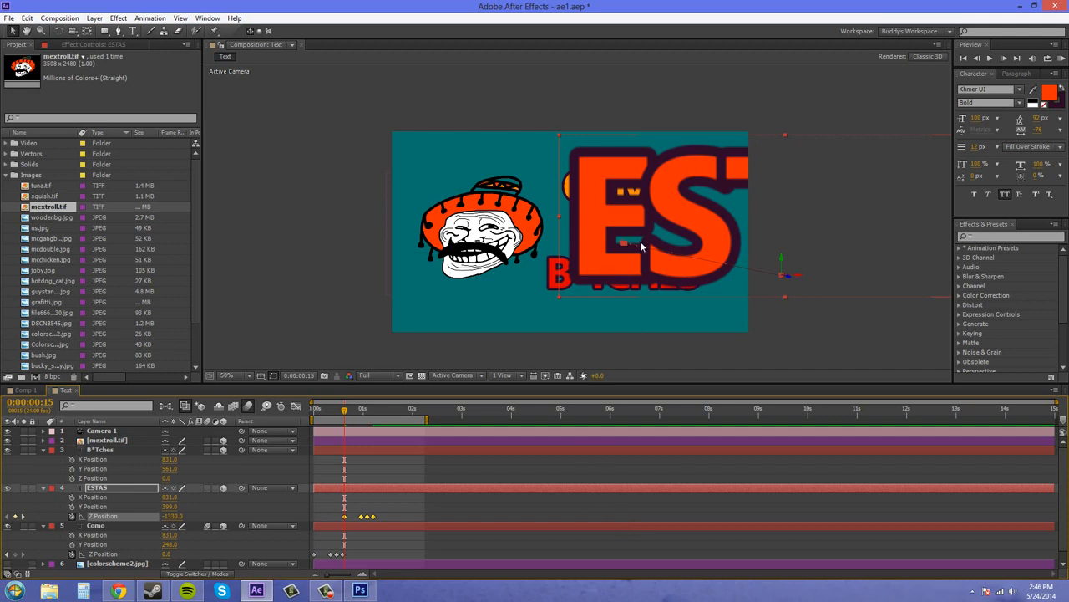
Step: Set only ESTAS's first Z Position keyframe, at 0:00:00:15, to -1800
click(382, 509)
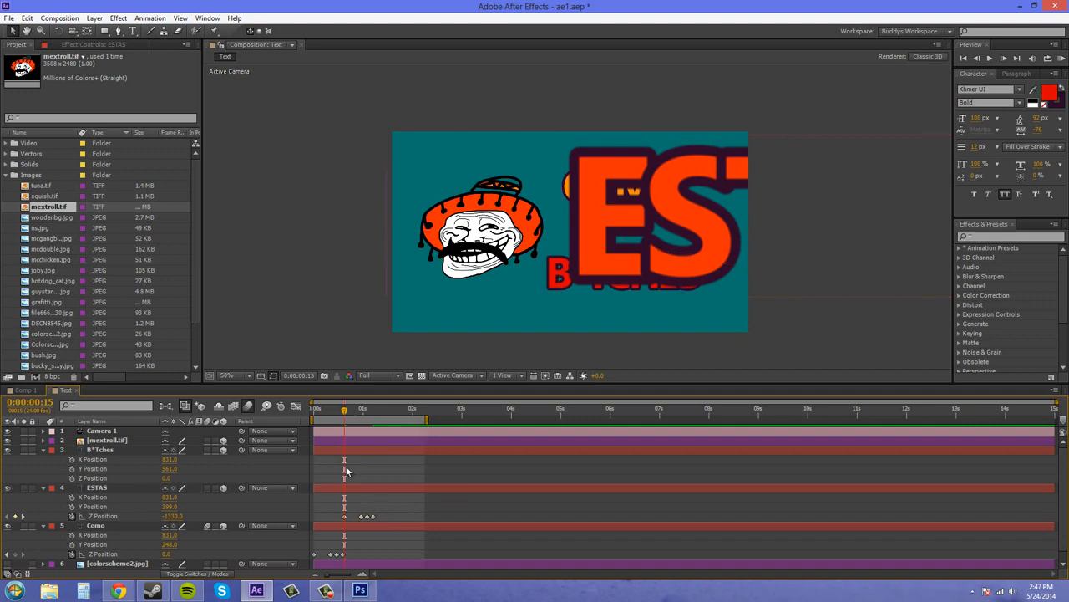
click(343, 517)
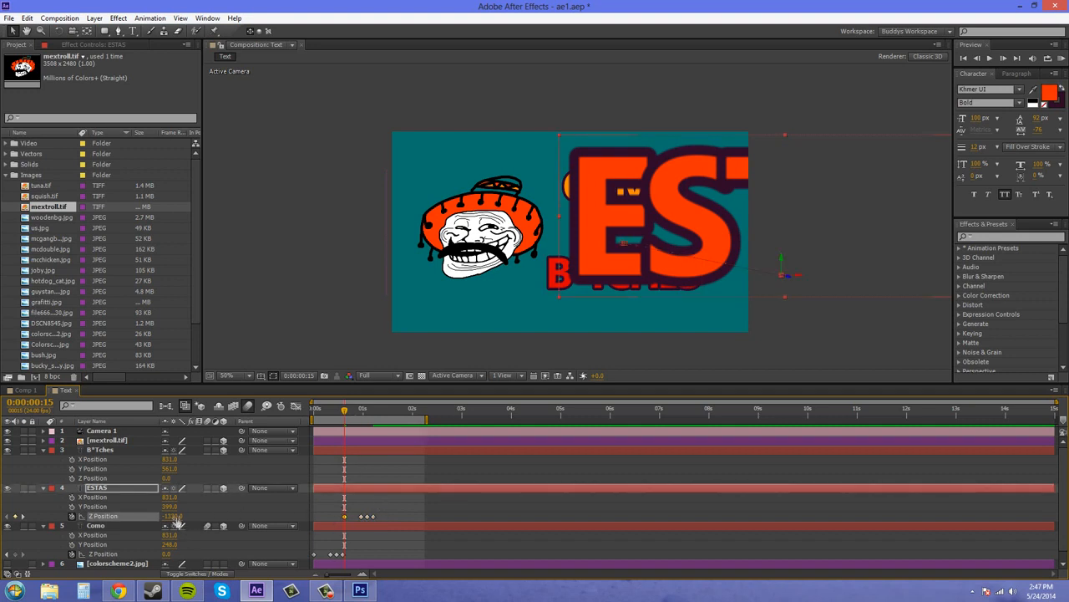
drag(175, 517, 147, 516)
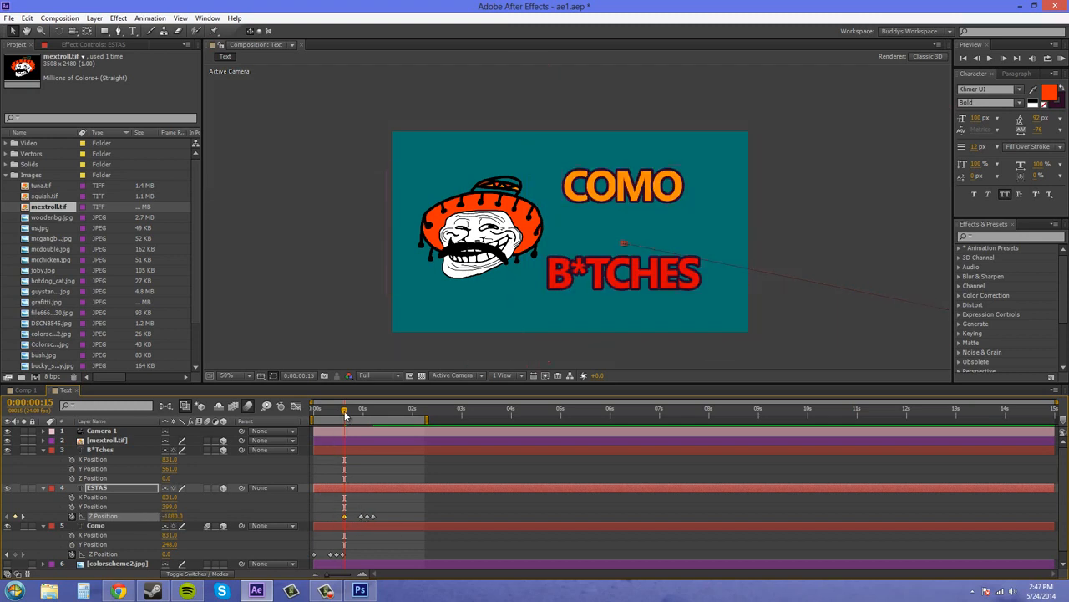
Step: Copy all four ESTAS Z Position keyframes and paste them into B*Tches' Z Position at 0:00:01:06
drag(345, 415, 374, 420)
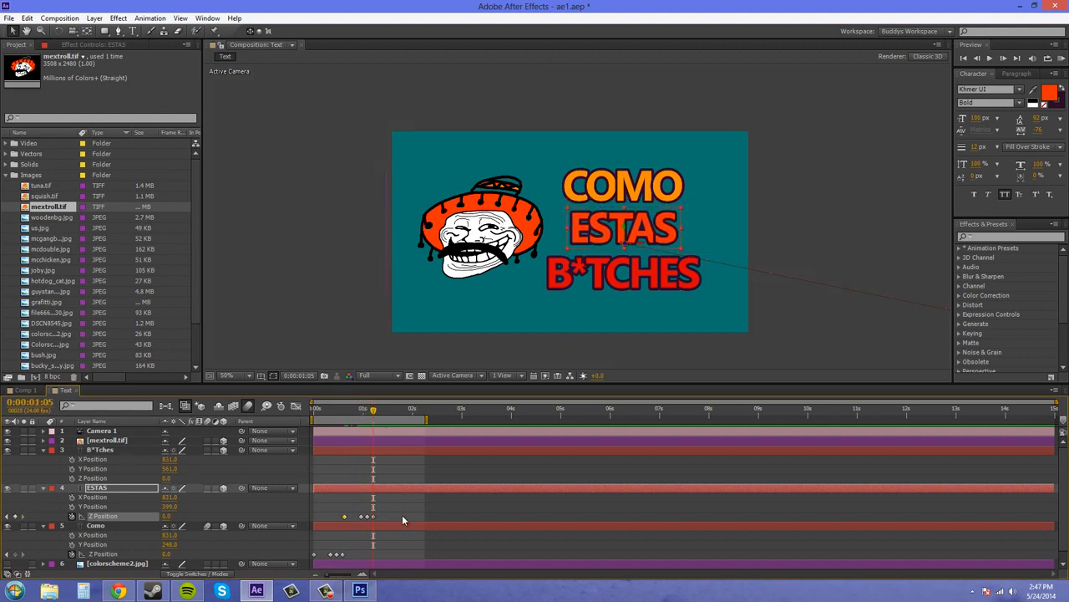
drag(406, 513, 324, 524)
key(Page_Down)
key(ctrl+Up)
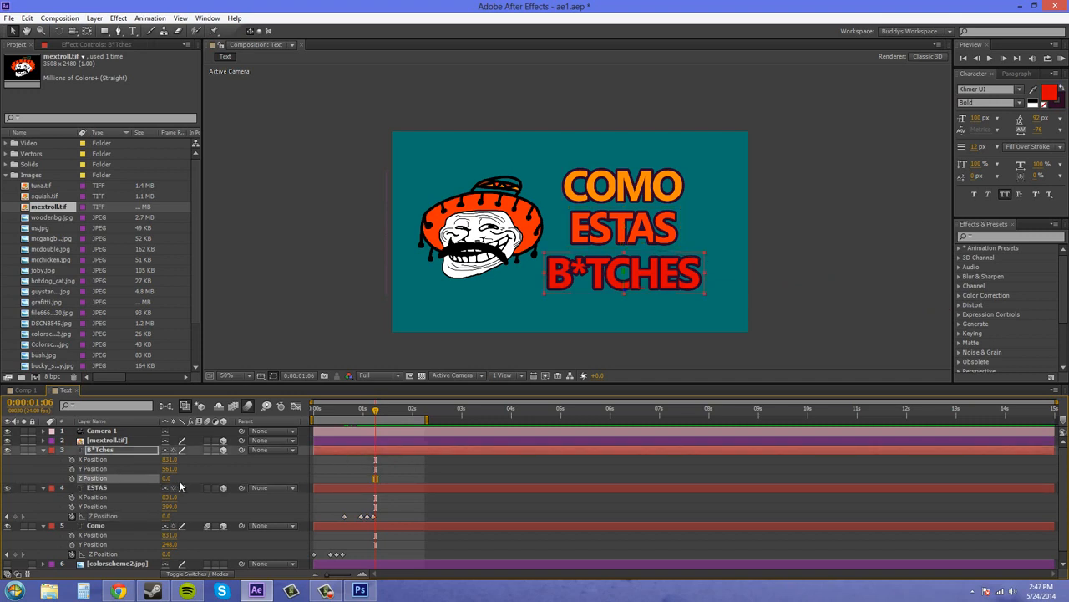
key(ctrl+v)
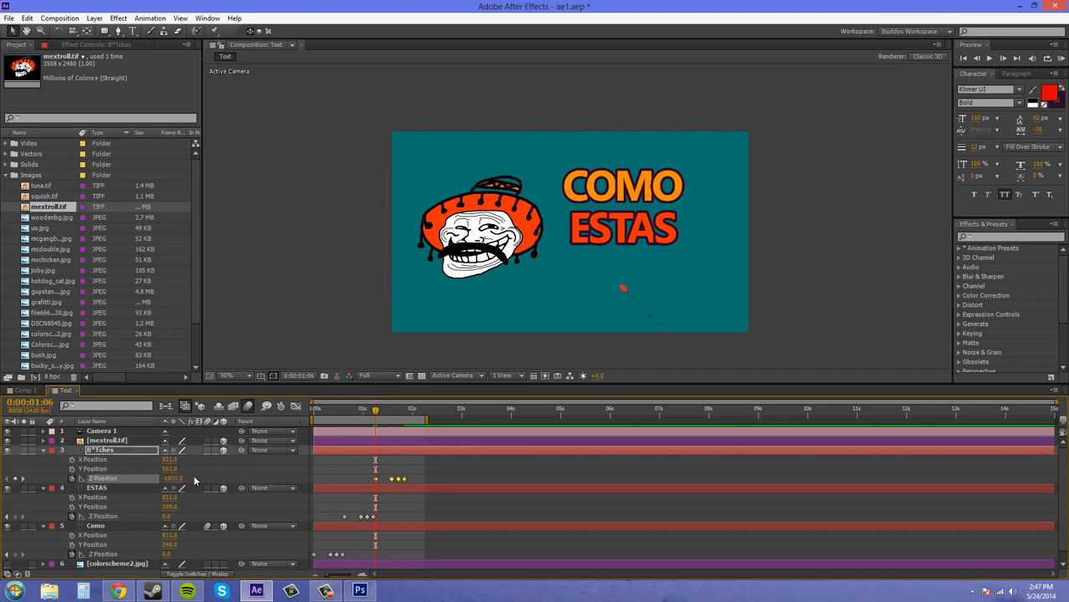
Step: Return to the start of the timeline and preview the three text layers flying in
drag(377, 411, 283, 418)
key(KP_0)
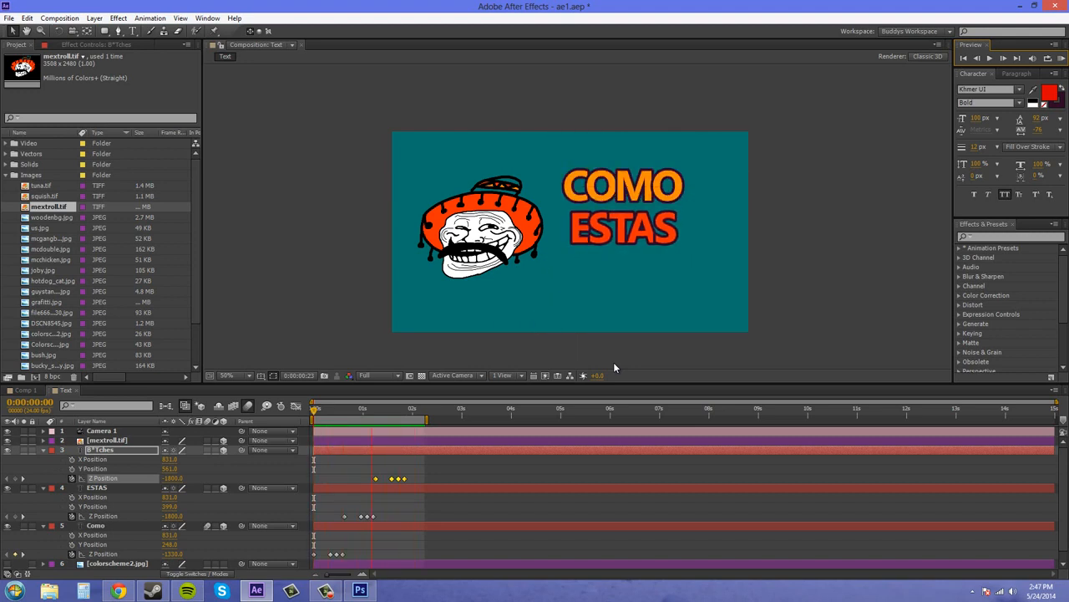
click(1063, 60)
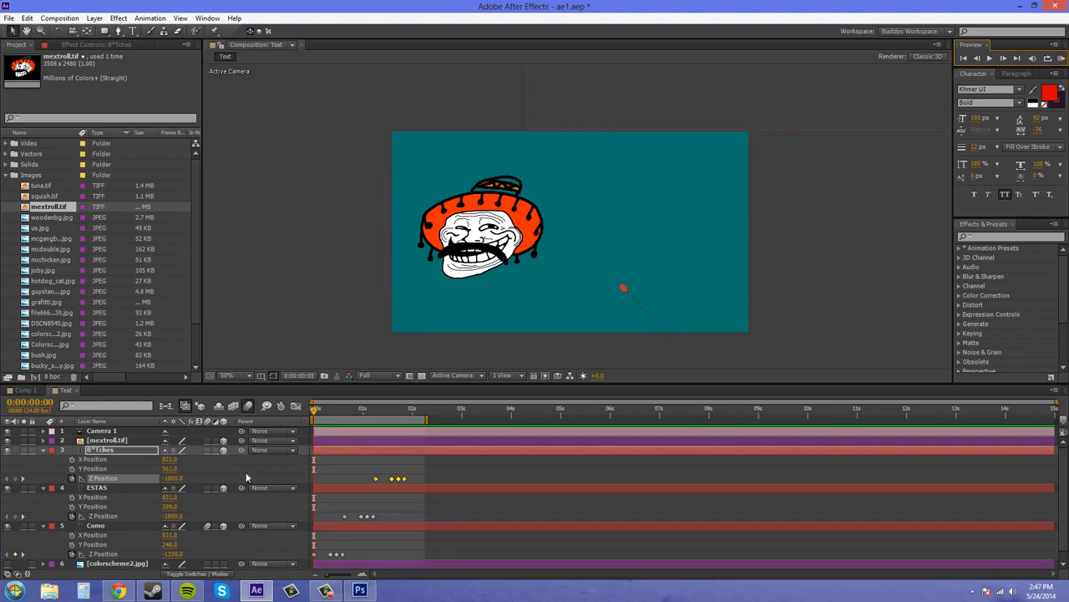
Step: Turn on motion blur for the ESTAS and B*Tches layers and extend the work area to about three seconds
click(207, 488)
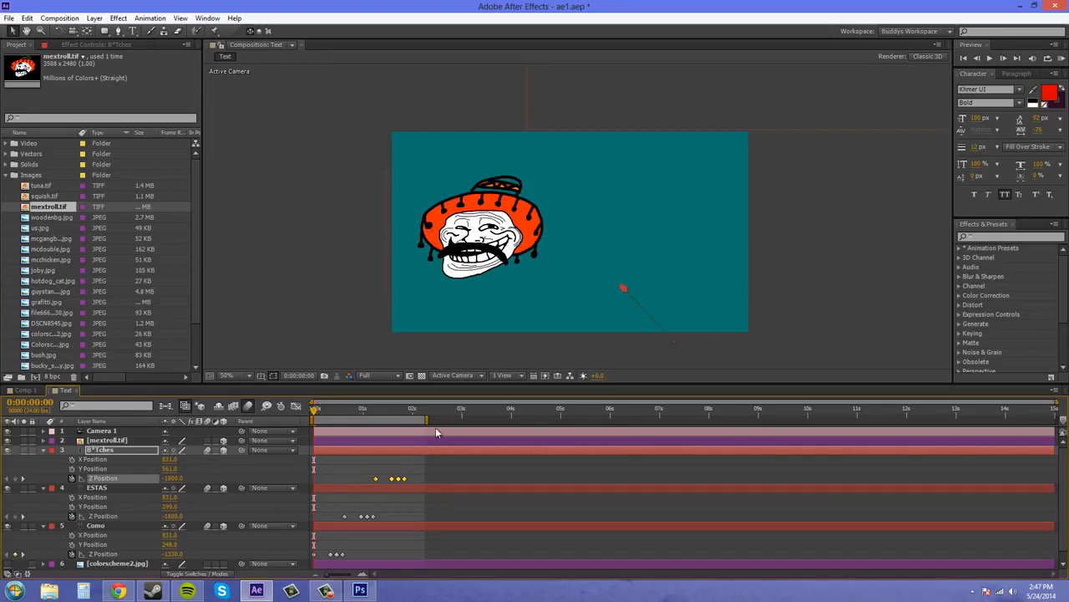
drag(427, 419, 464, 419)
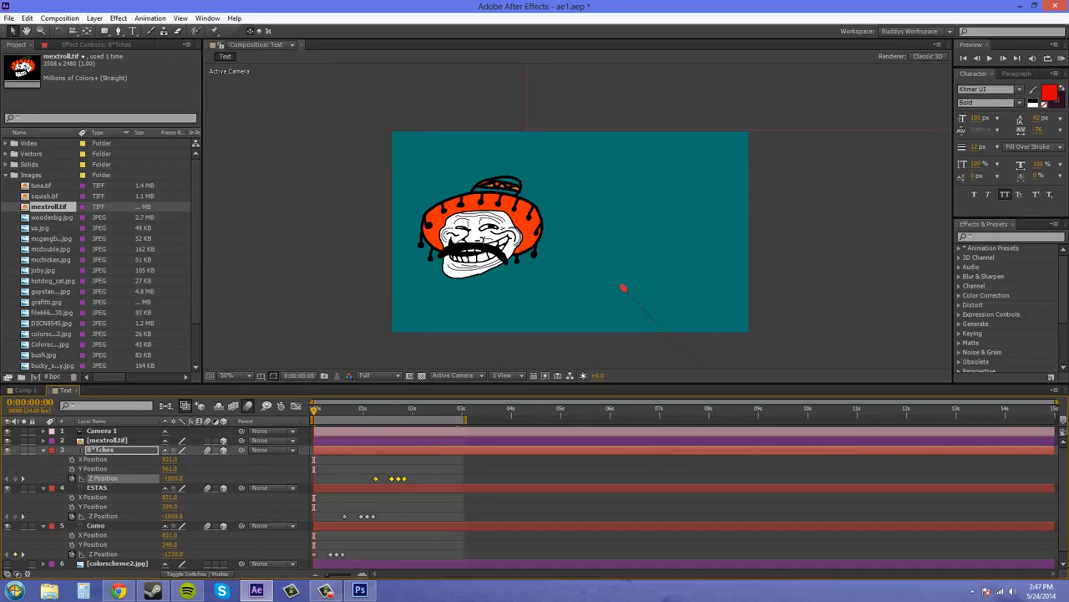
Step: Copy all four Z Position keyframes of the B*Tches layer
right_click(405, 481)
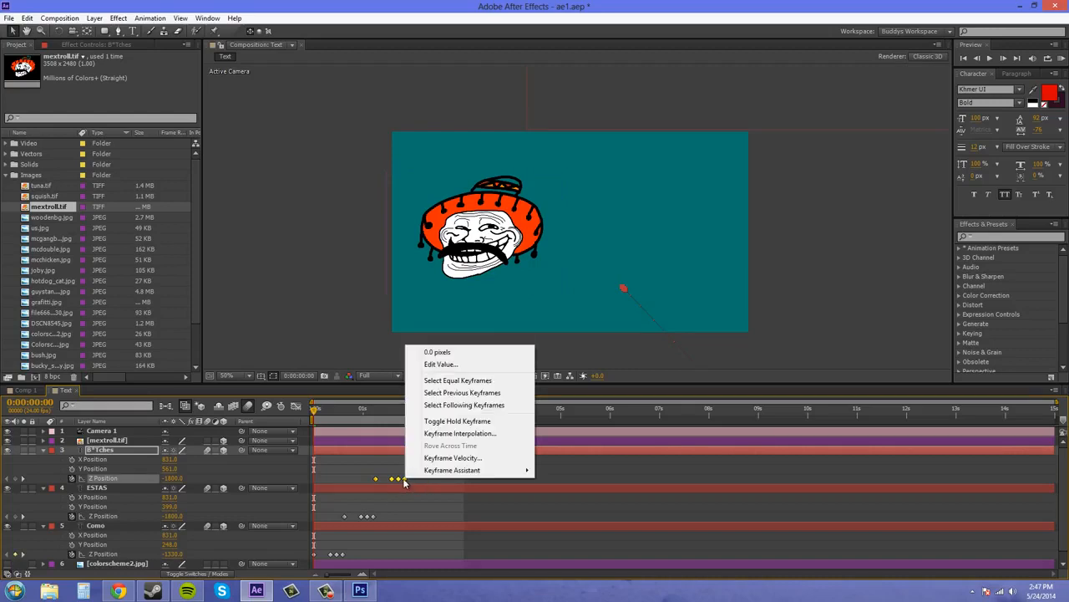
click(413, 480)
drag(418, 477, 373, 483)
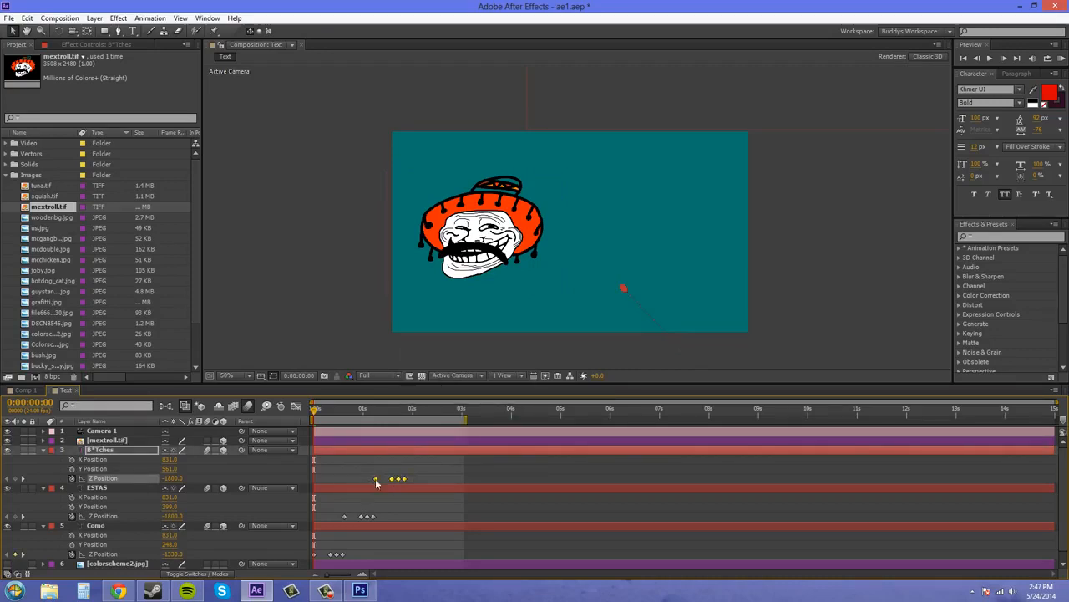
click(27, 17)
click(51, 81)
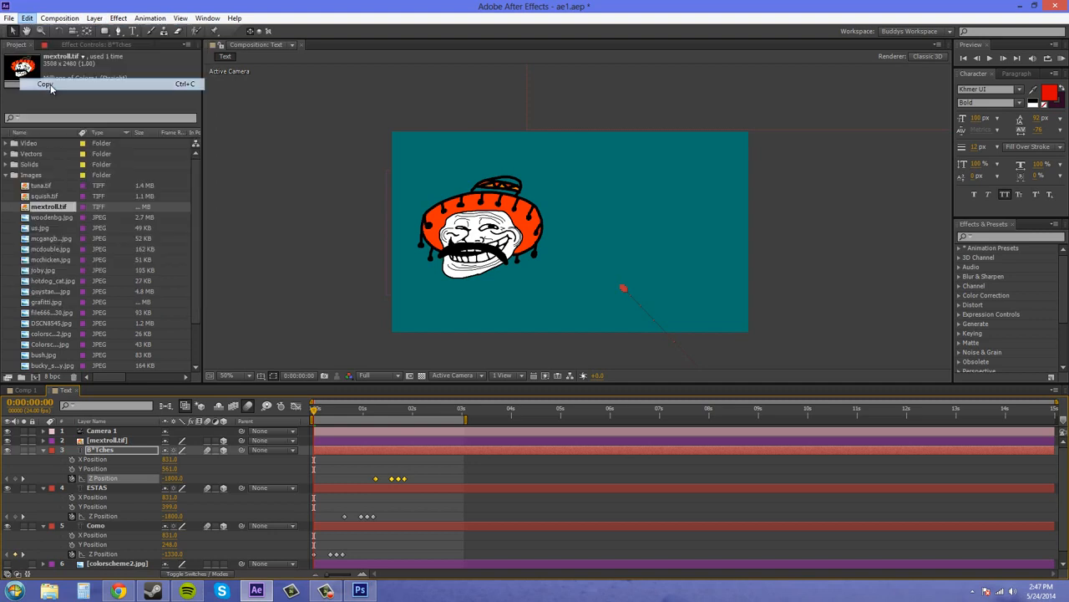
Step: Copy all four Como Z Position keyframes and paste them into the mextroll.tif layer at 0:00:01:21
click(411, 410)
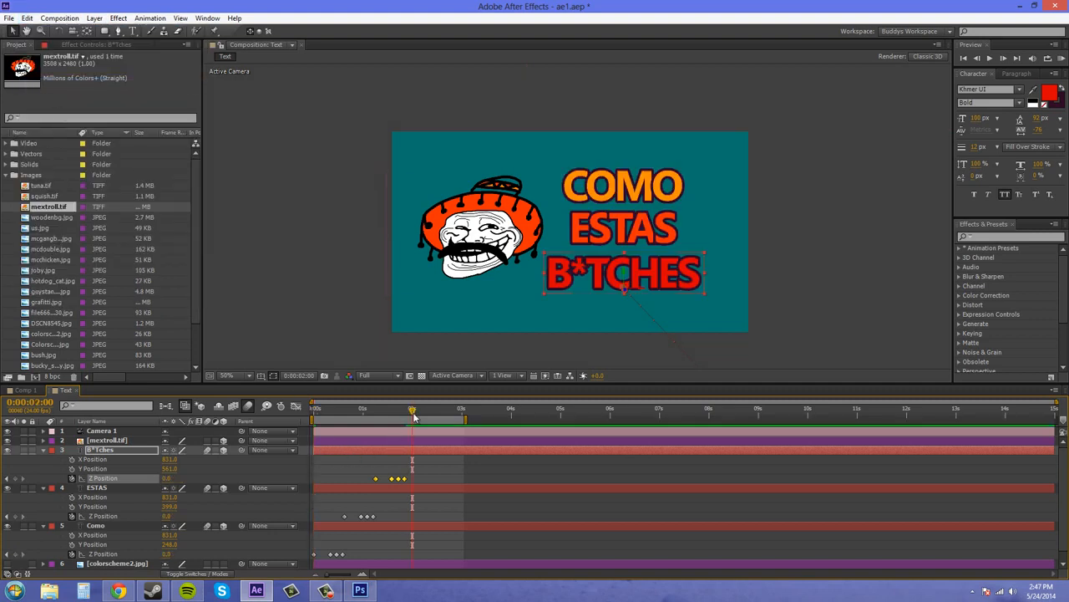
drag(410, 416, 407, 416)
drag(351, 550, 311, 554)
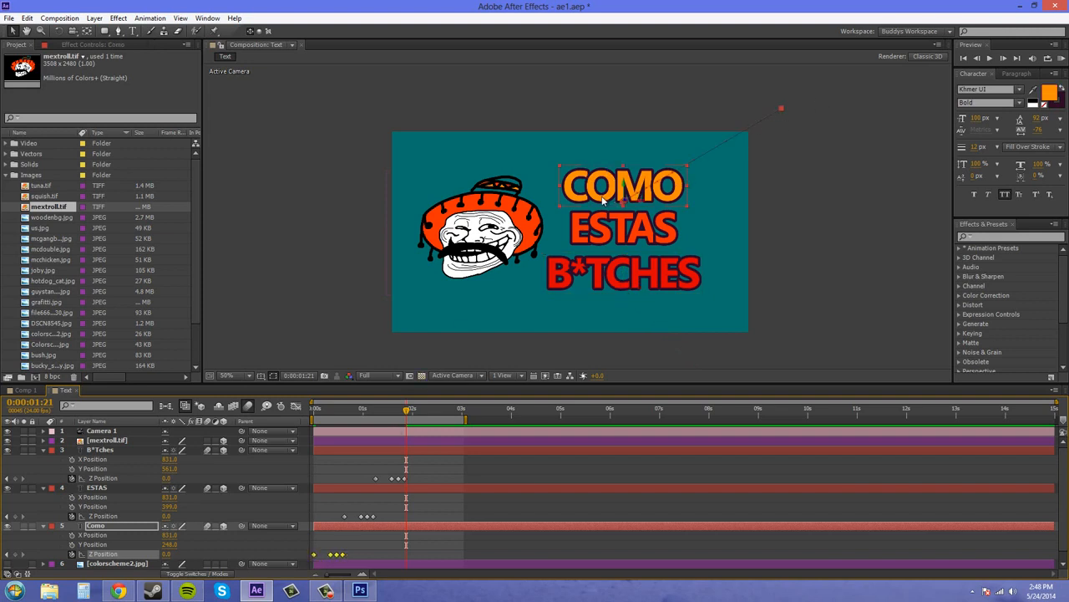
right_click(343, 555)
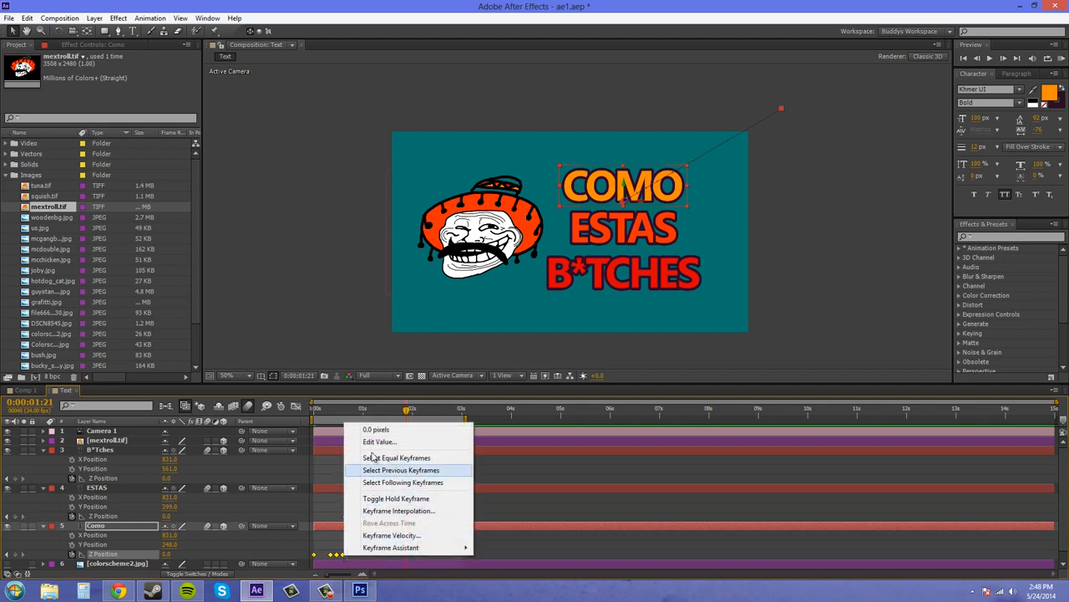
click(32, 18)
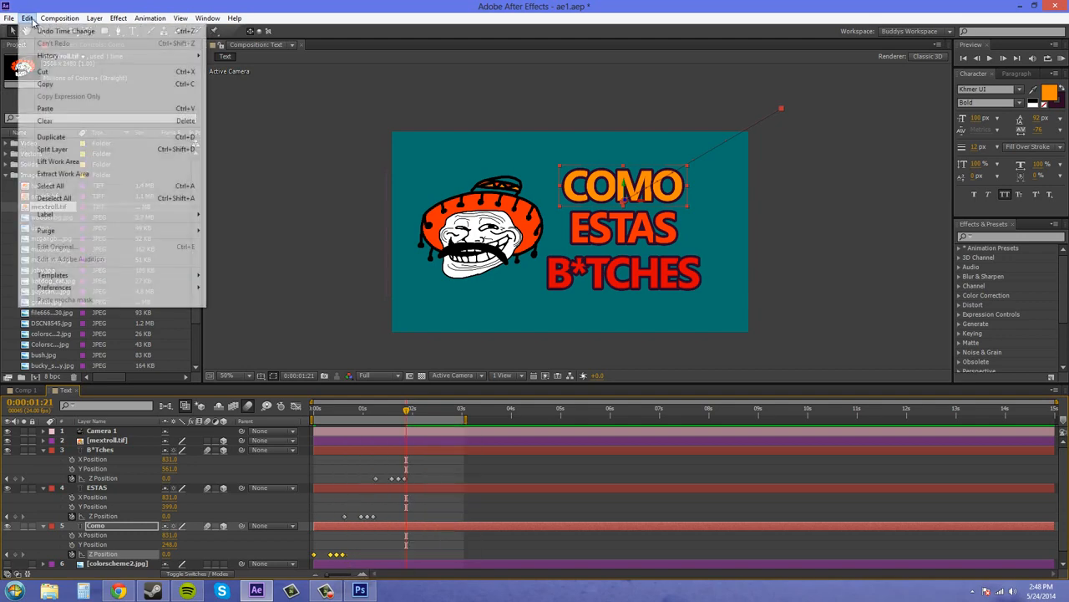
click(58, 84)
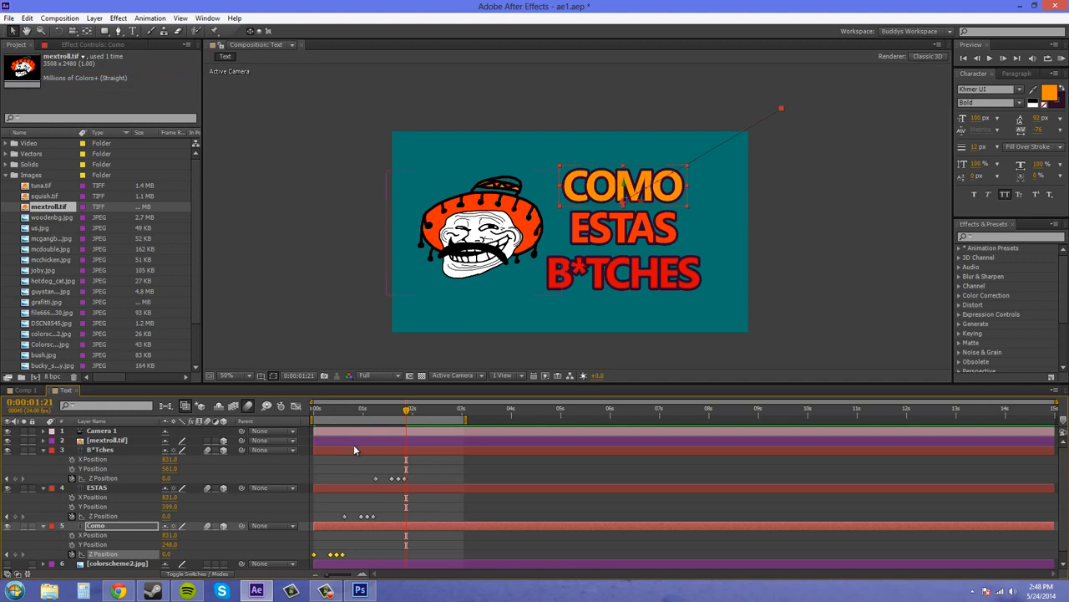
click(100, 441)
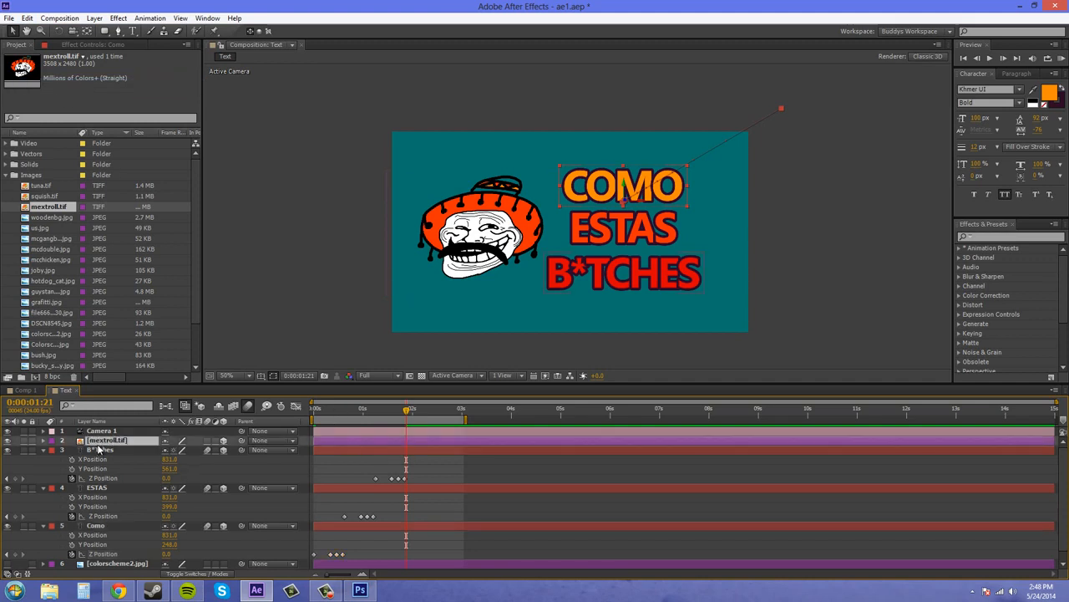
key(ctrl+v)
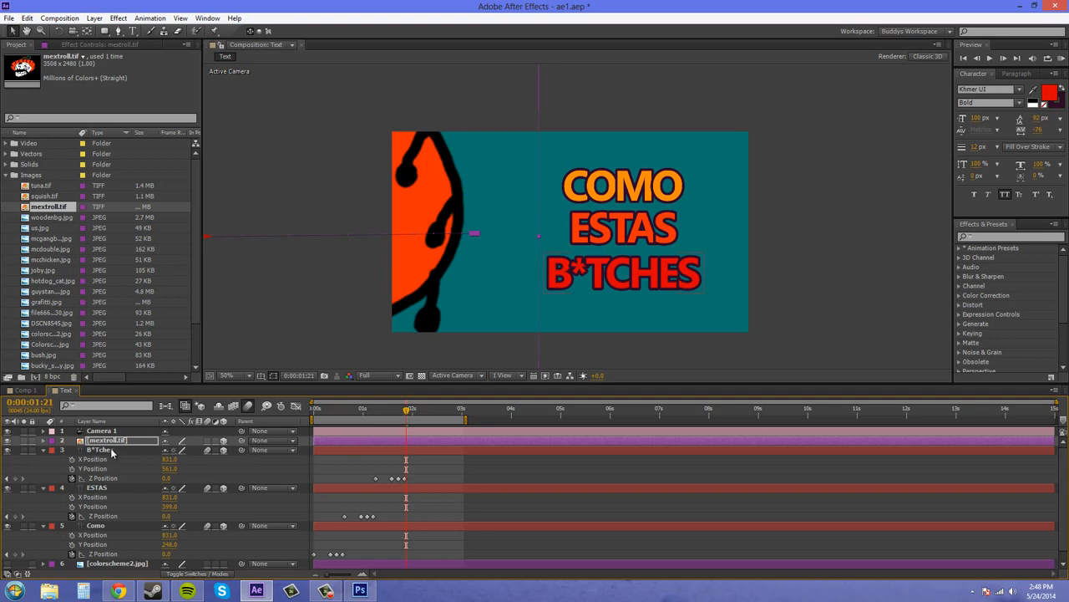
Step: Set the first Z Position keyframe of mextroll.tif to about -1591 so the image starts out of view, and enable its motion blur
click(43, 441)
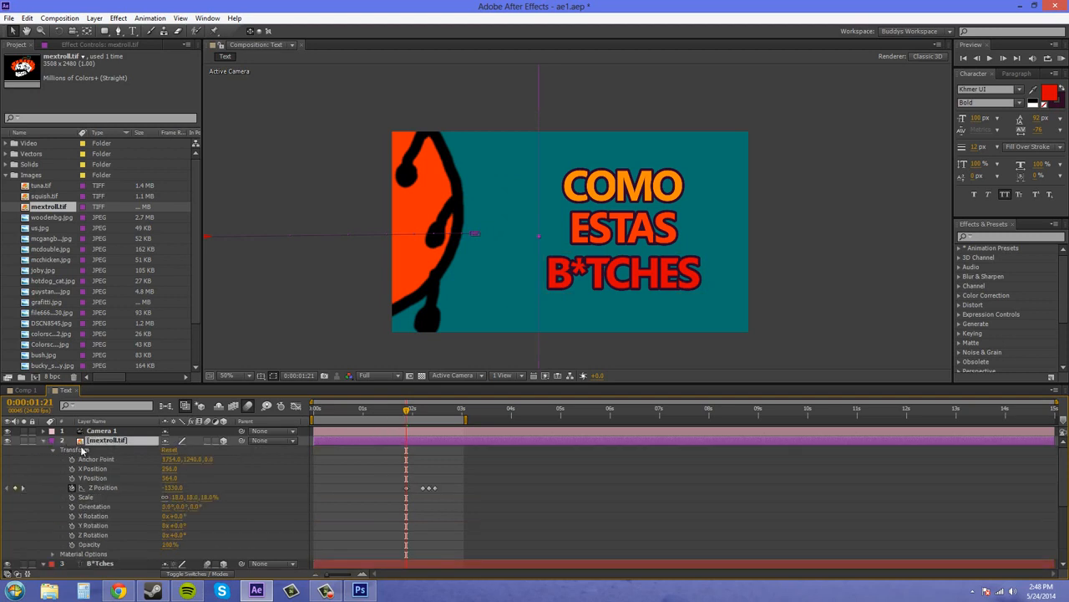
click(407, 488)
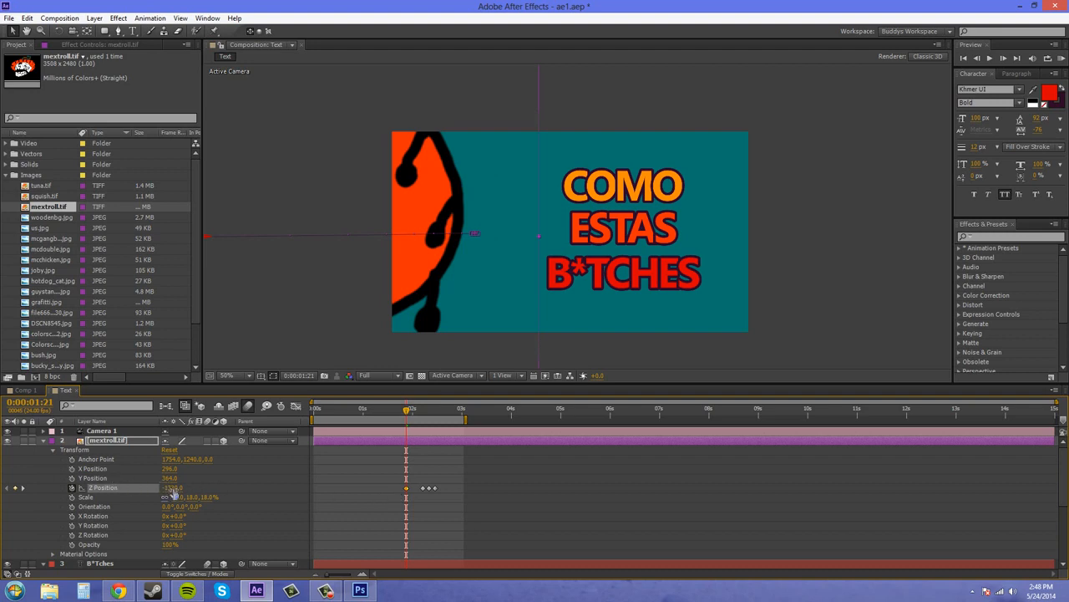
drag(171, 487, 33, 486)
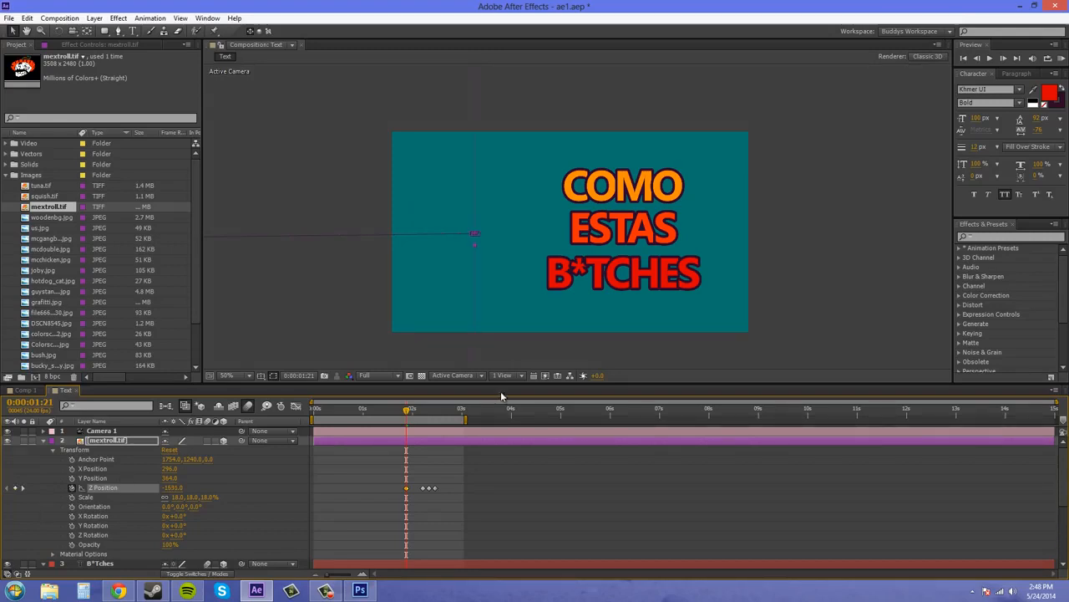
Step: Collapse the properties of the image and text layers and run a RAM preview of the whole animation
click(42, 435)
click(43, 440)
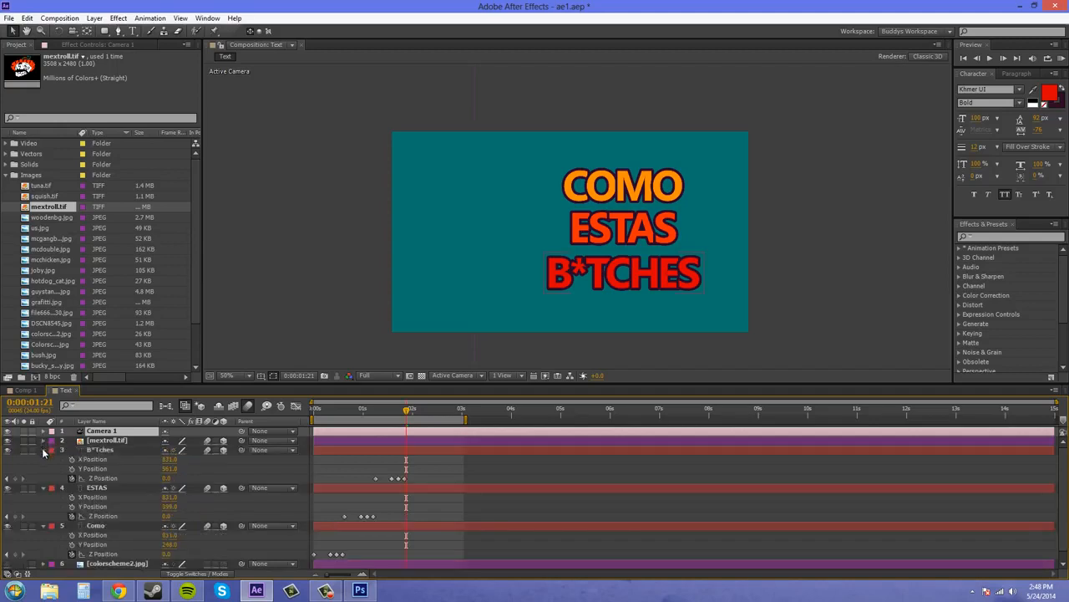
click(44, 459)
click(45, 467)
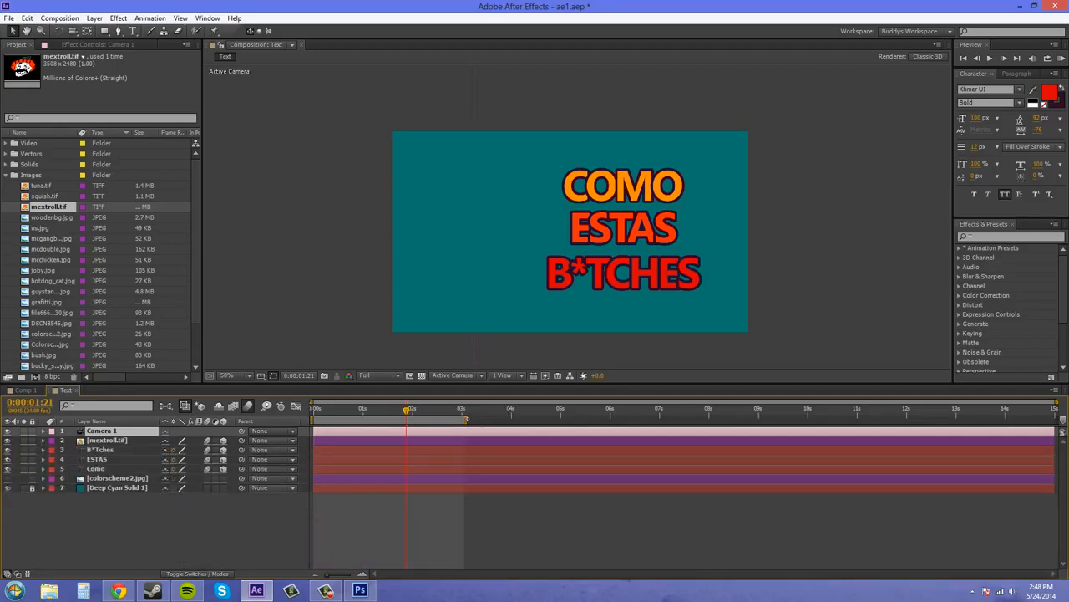
click(1061, 58)
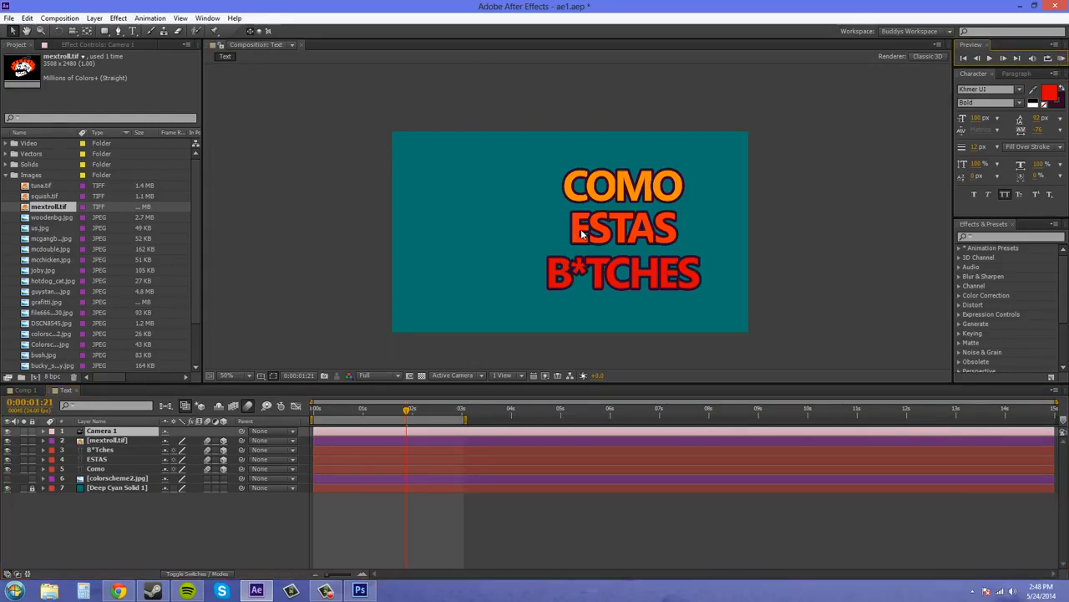